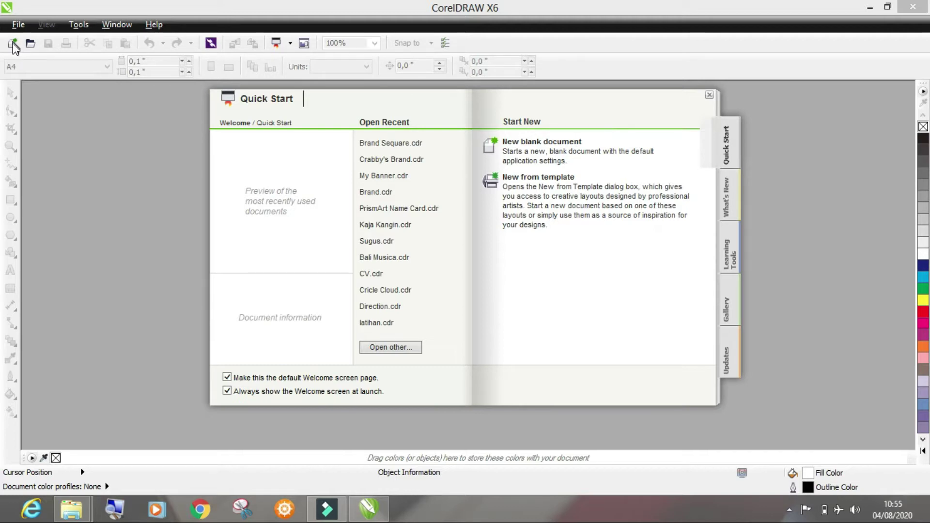
# Start a new blank document and choose the A4 page size
pyautogui.click(556, 147)
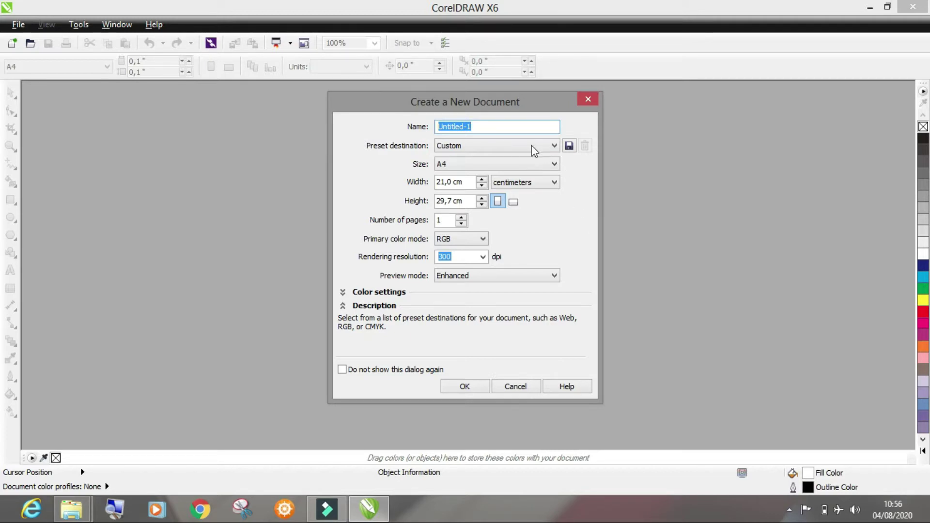
pyautogui.click(537, 163)
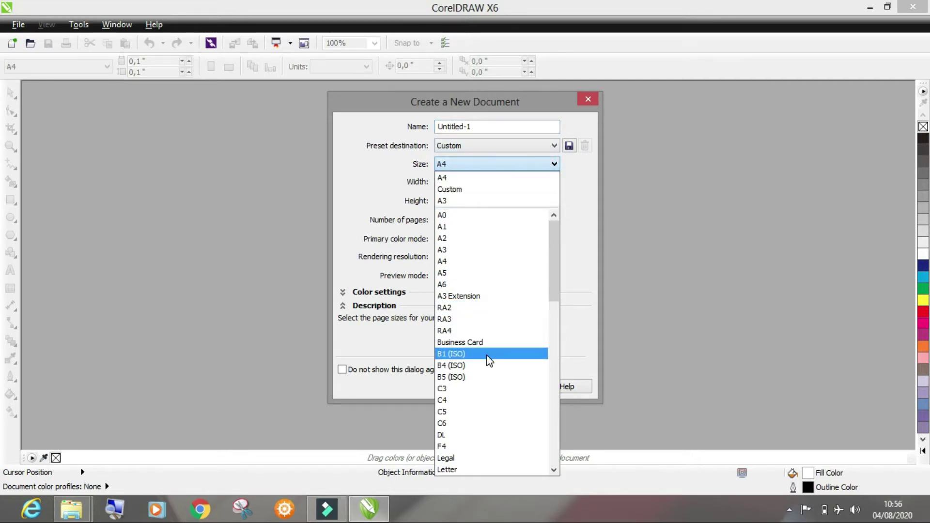
pyautogui.scroll(-5, 486, 359)
pyautogui.scroll(-10, 490, 361)
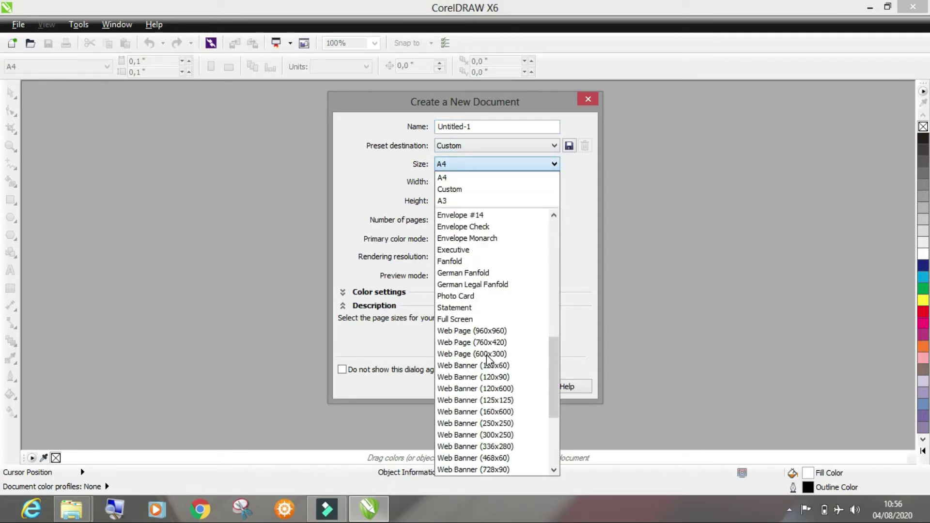
pyautogui.scroll(6, 489, 361)
pyautogui.scroll(9, 488, 360)
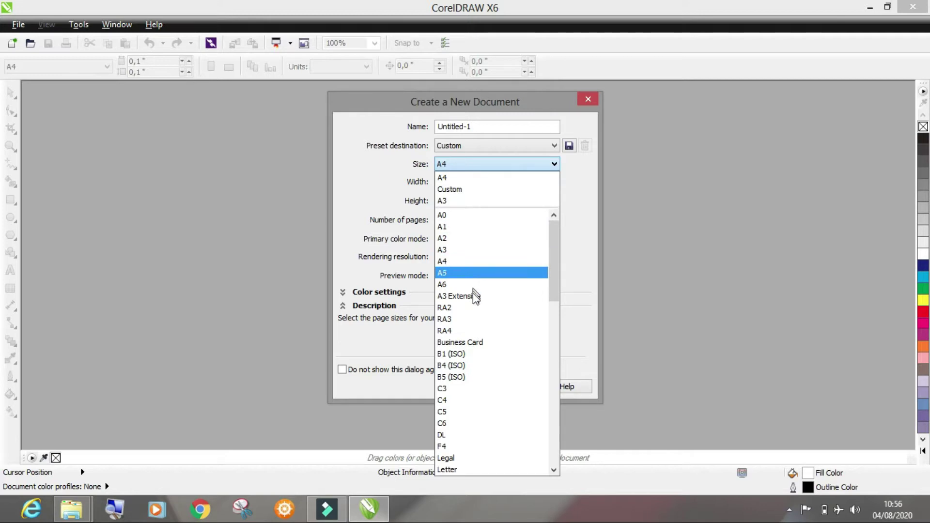
pyautogui.scroll(-1, 469, 380)
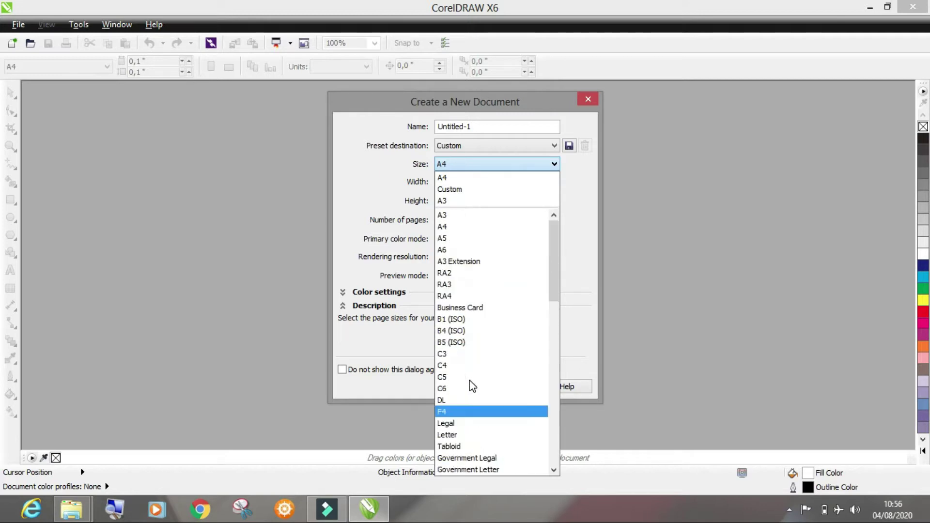
pyautogui.scroll(1, 470, 380)
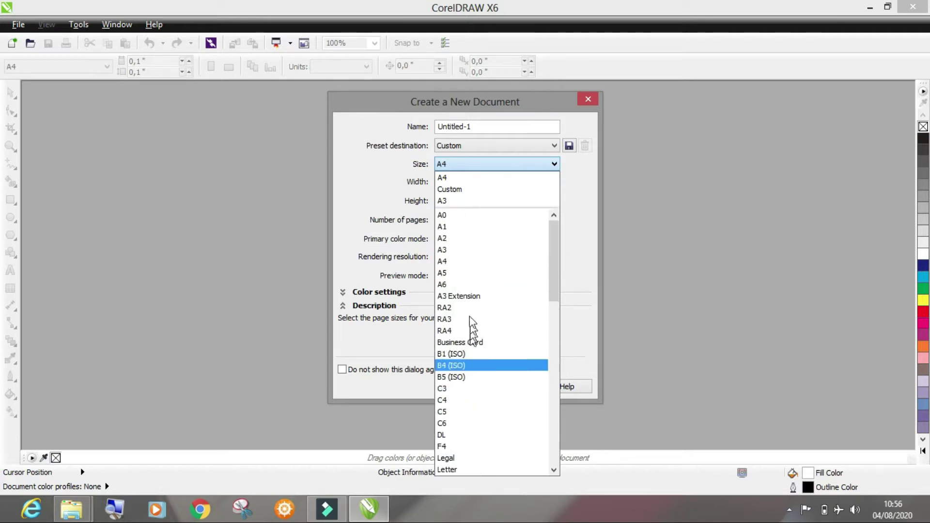
pyautogui.click(474, 259)
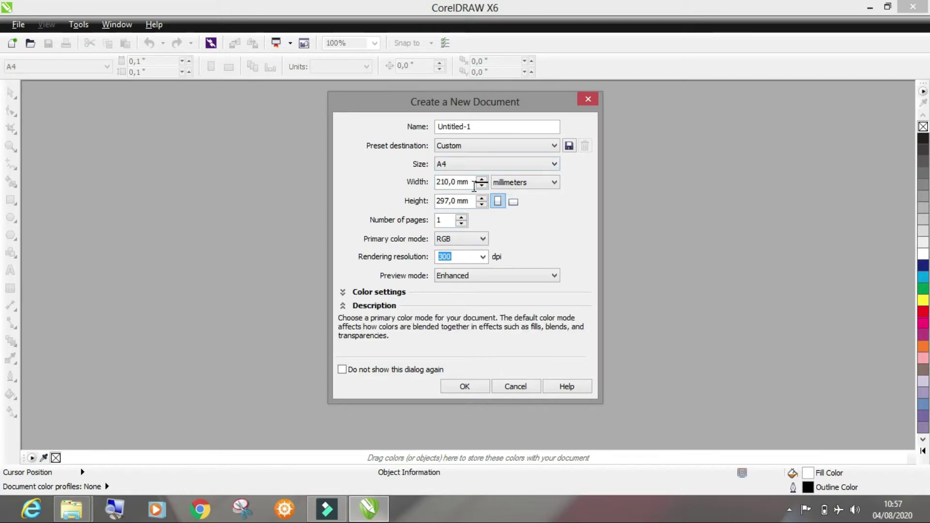
# Set the new document's measurement unit to centimeters, trying pixels in between
pyautogui.click(552, 184)
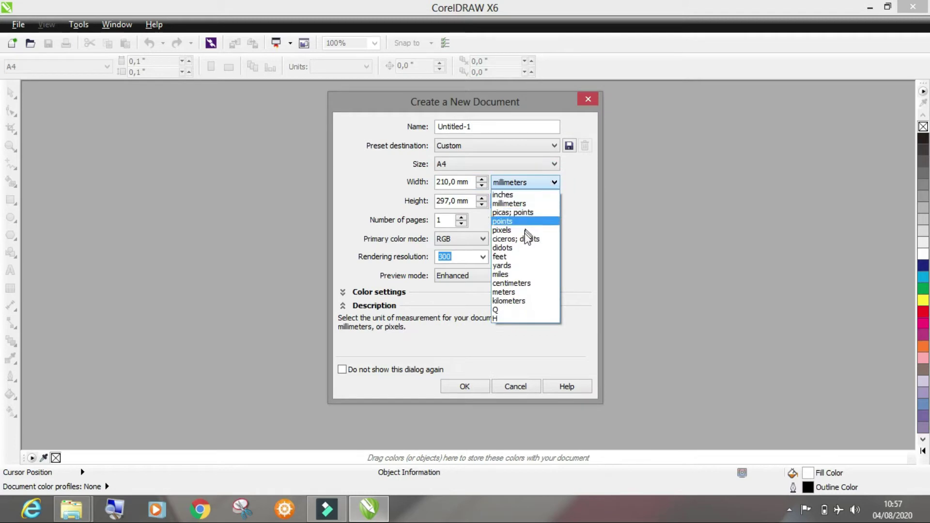
pyautogui.click(533, 283)
pyautogui.click(547, 185)
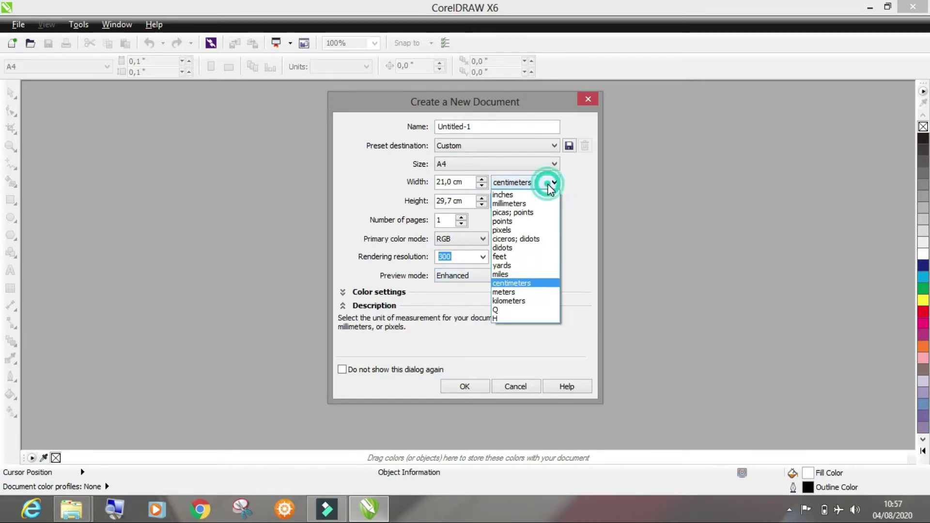
pyautogui.click(525, 230)
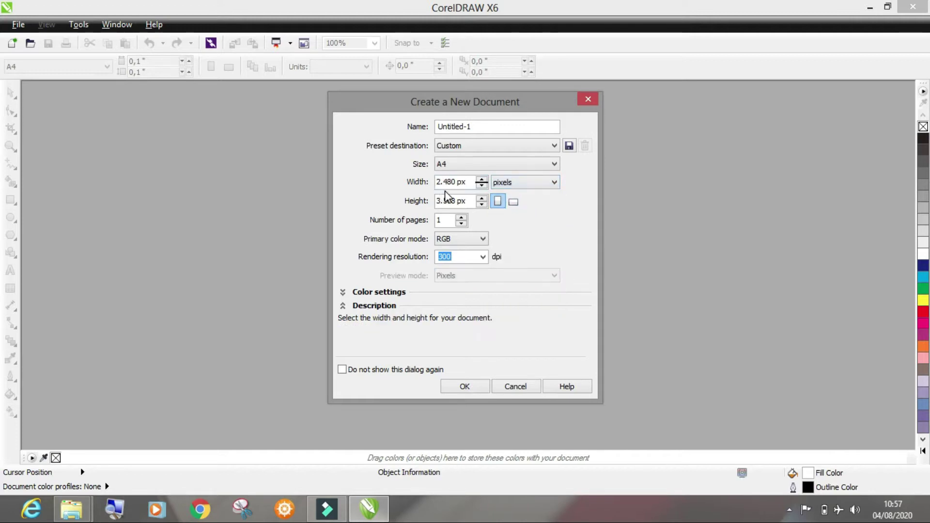
pyautogui.click(531, 182)
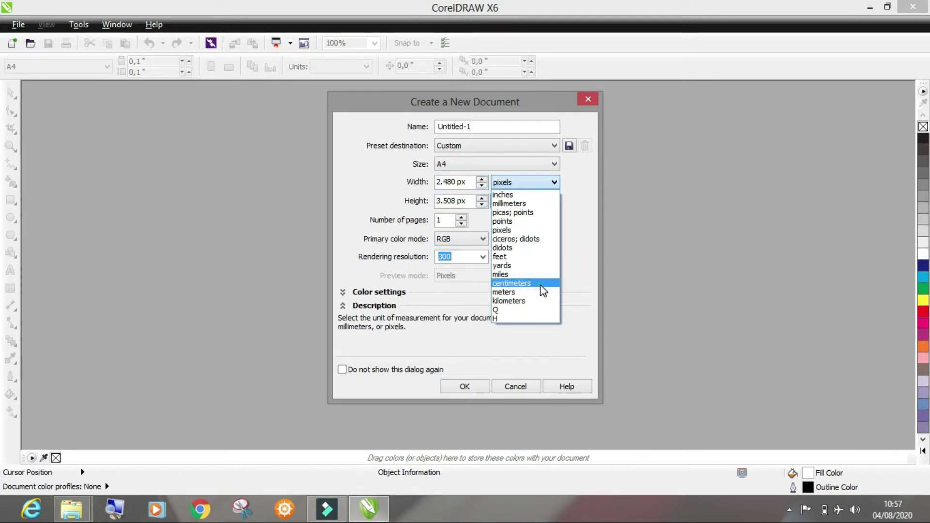
pyautogui.click(542, 286)
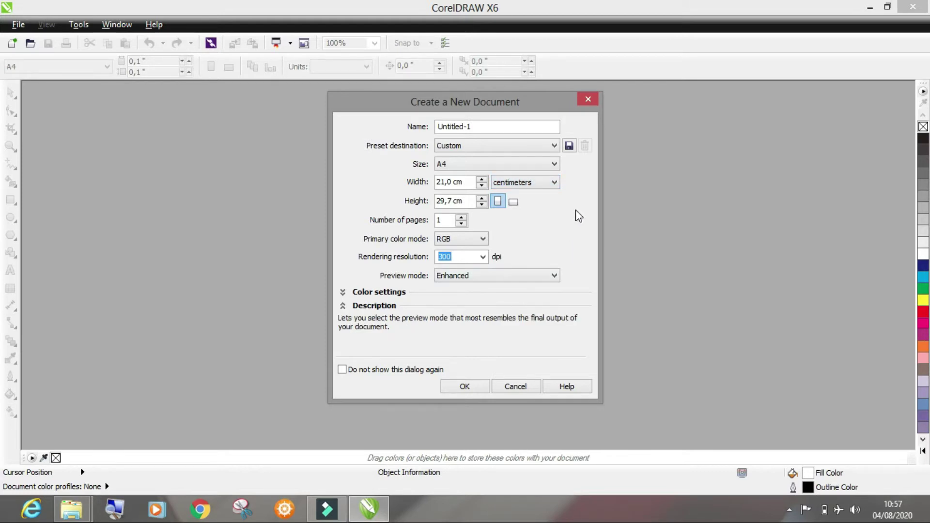
# Set the page orientation to landscape and create the document
pyautogui.click(514, 203)
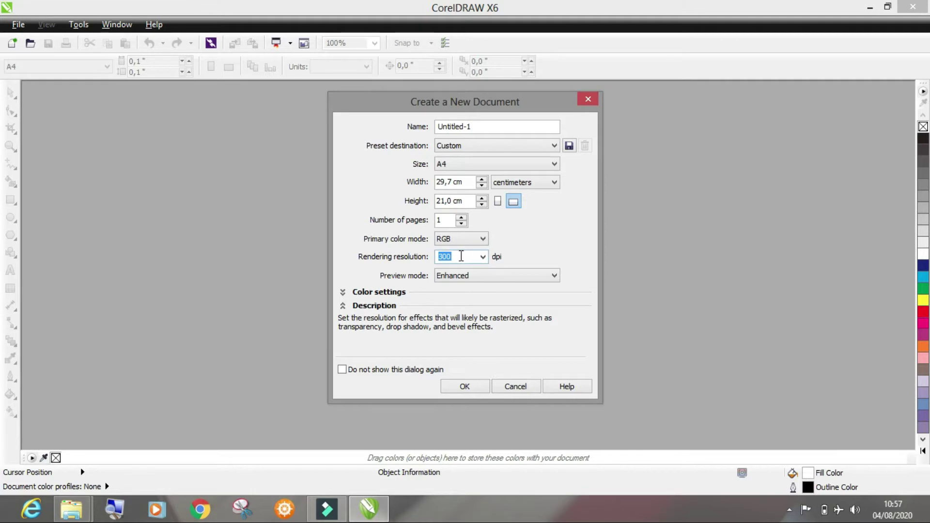
pyautogui.click(515, 256)
pyautogui.click(457, 387)
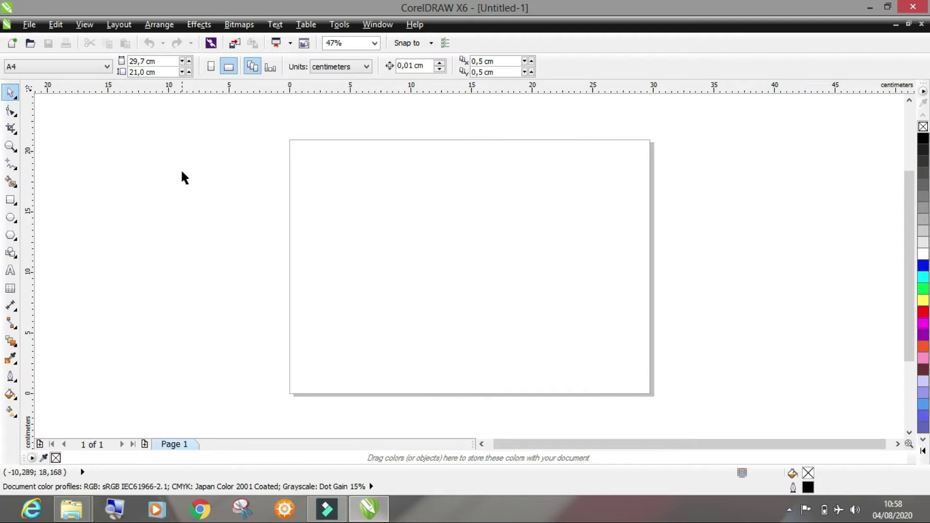
# Look through the page size presets and the page width and height values without changing them
pyautogui.click(106, 68)
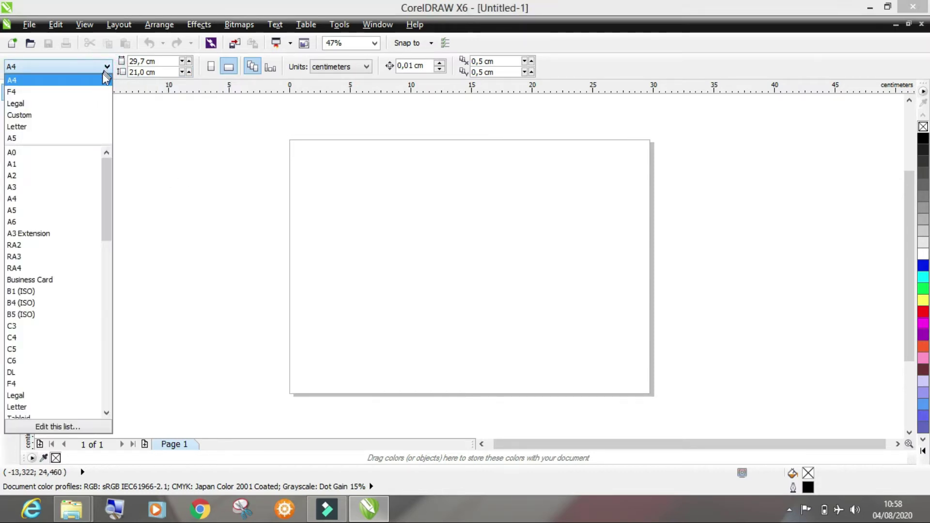
pyautogui.scroll(-13, 67, 315)
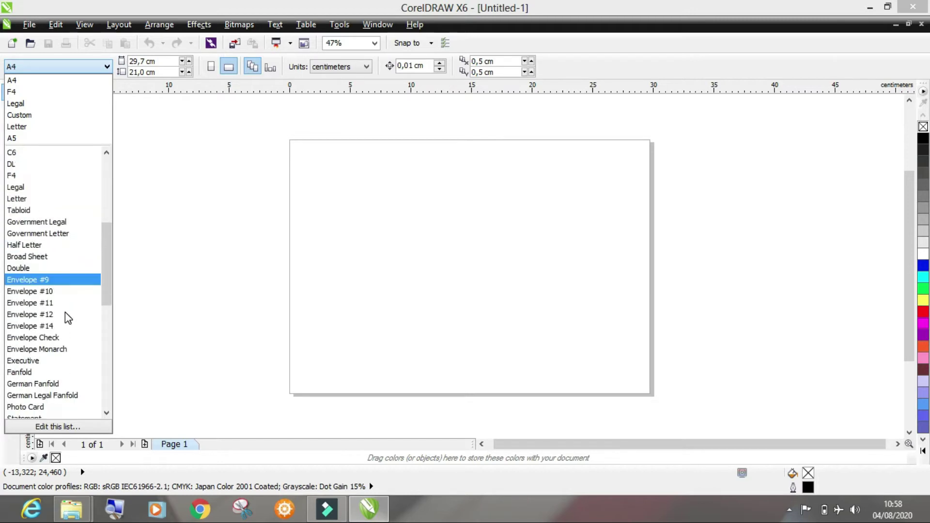
pyautogui.scroll(12, 66, 315)
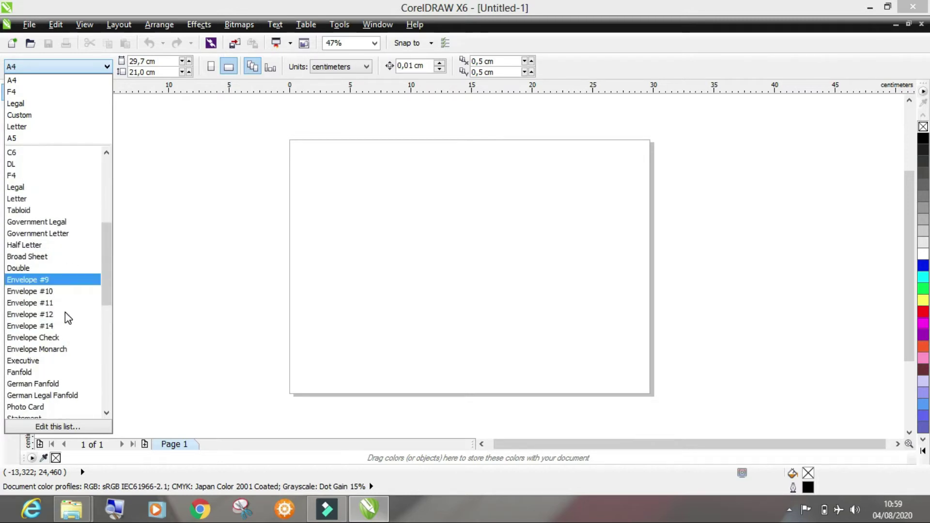
pyautogui.click(136, 120)
pyautogui.click(148, 61)
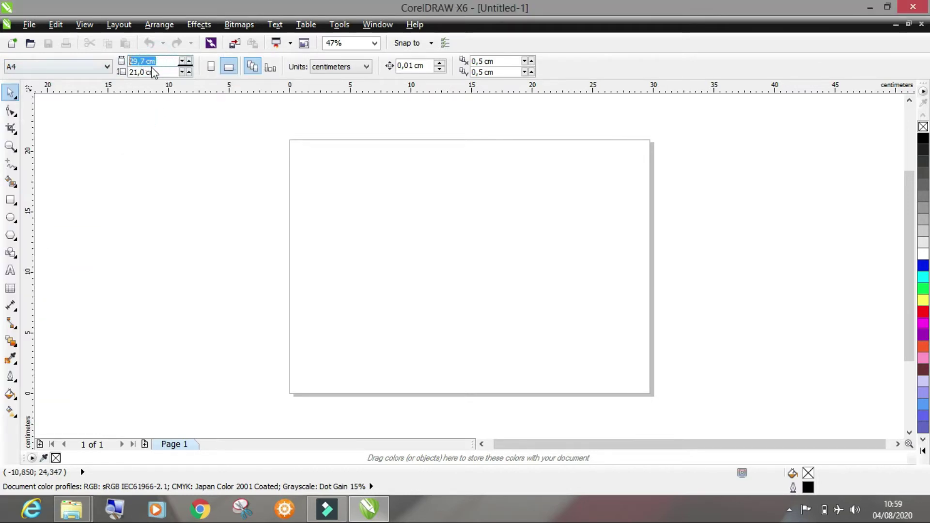
pyautogui.moveTo(161, 72); pyautogui.dragTo(114, 76)
pyautogui.click(152, 125)
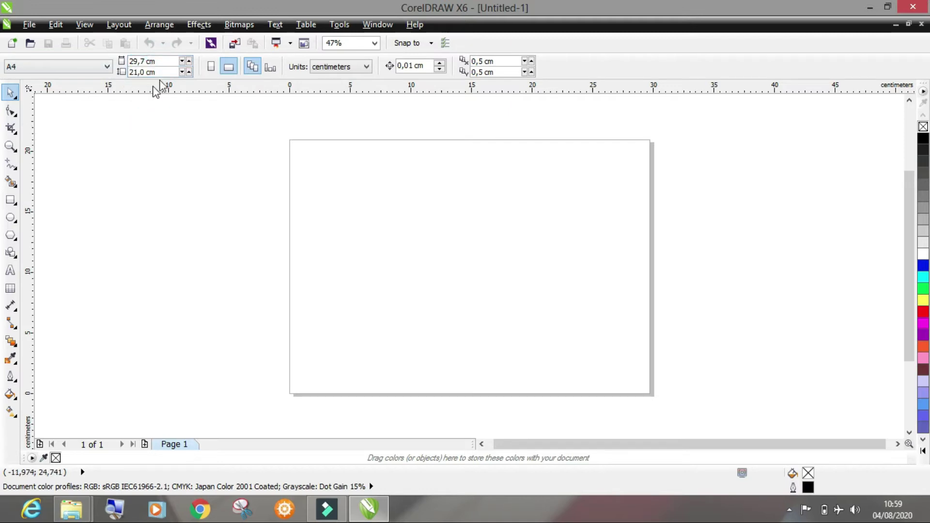
# Switch the page to portrait and back to landscape
pyautogui.click(213, 70)
pyautogui.click(227, 69)
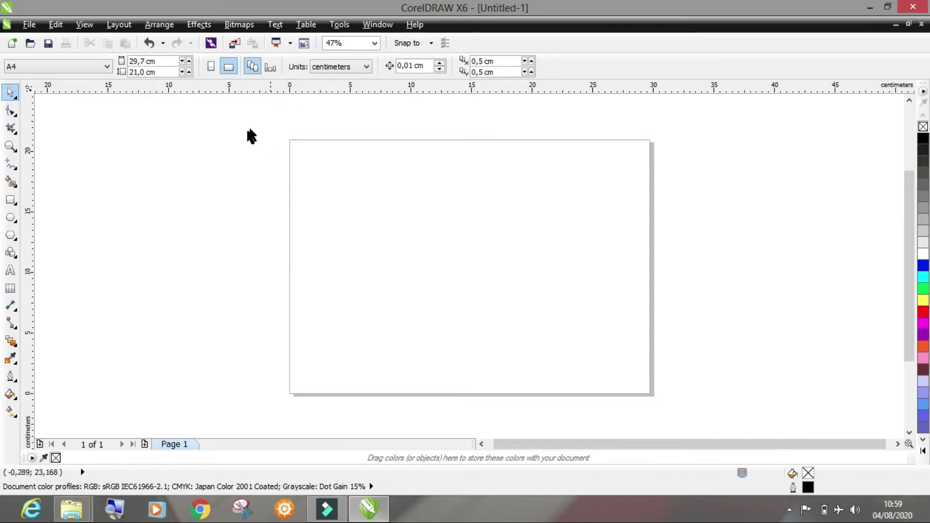
# View the page at 50% zoom, enlarge it to 100%, and return to 50%
pyautogui.click(375, 43)
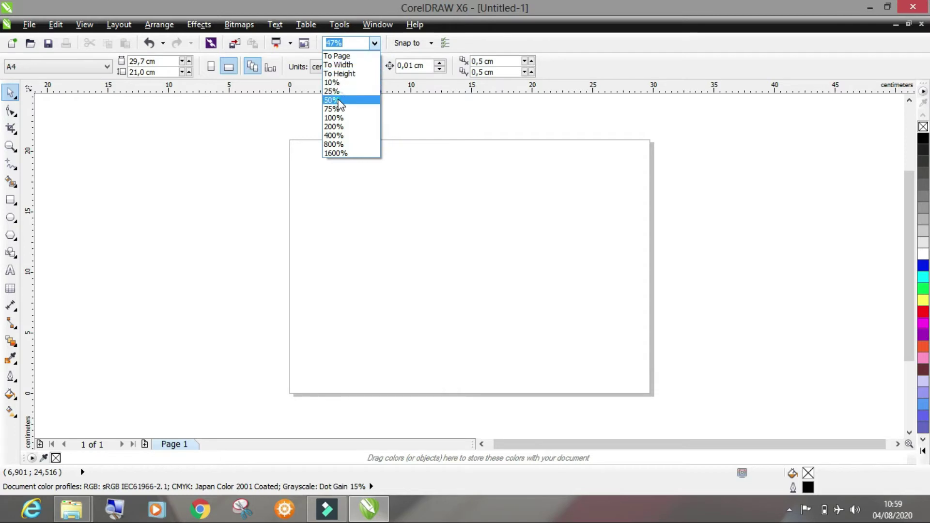
pyautogui.click(334, 100)
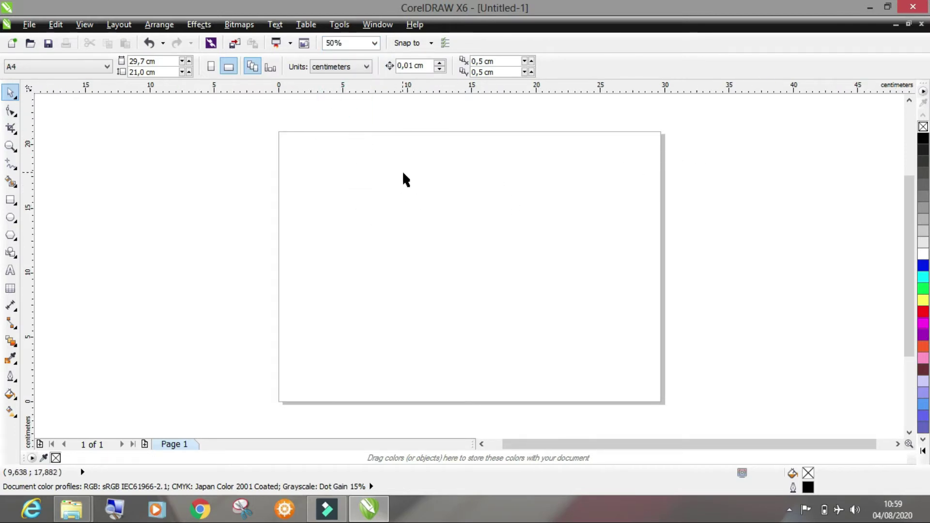
pyautogui.click(376, 43)
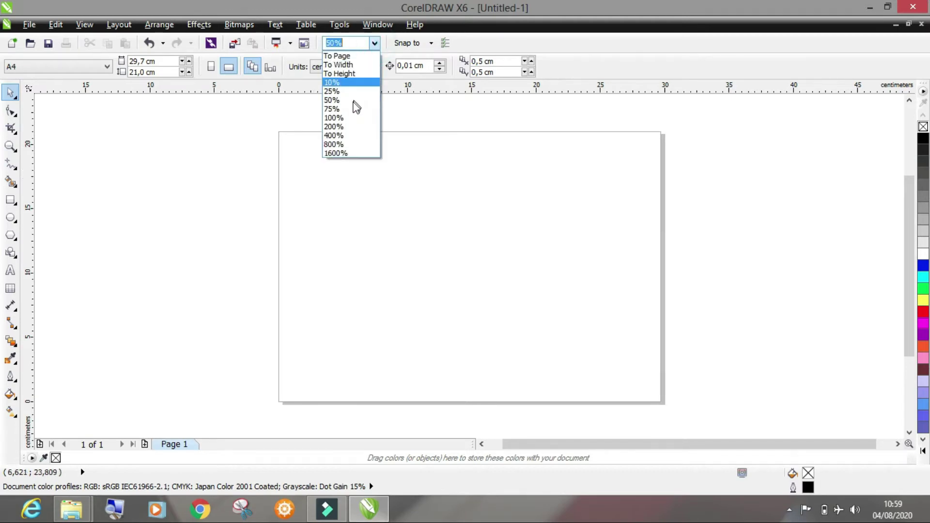
pyautogui.click(353, 118)
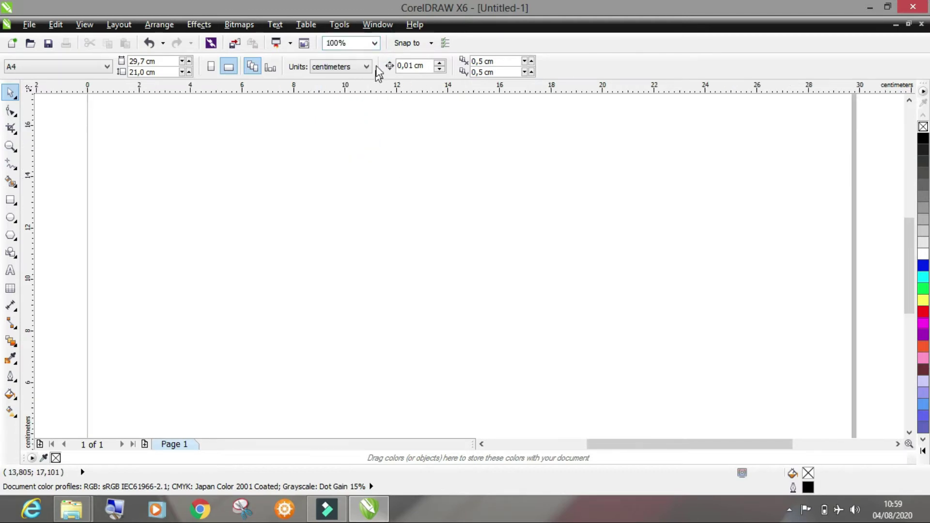
pyautogui.click(375, 43)
pyautogui.click(349, 100)
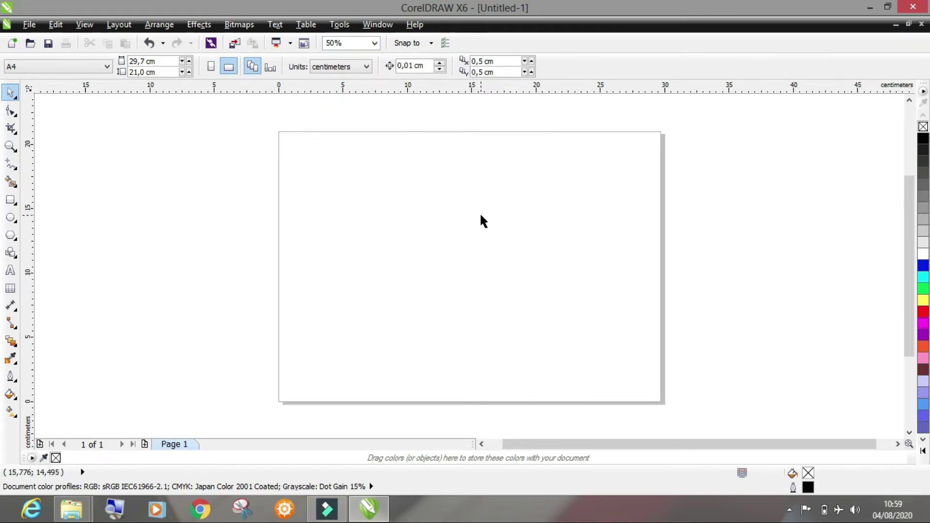
pyautogui.scroll(1, 481, 227)
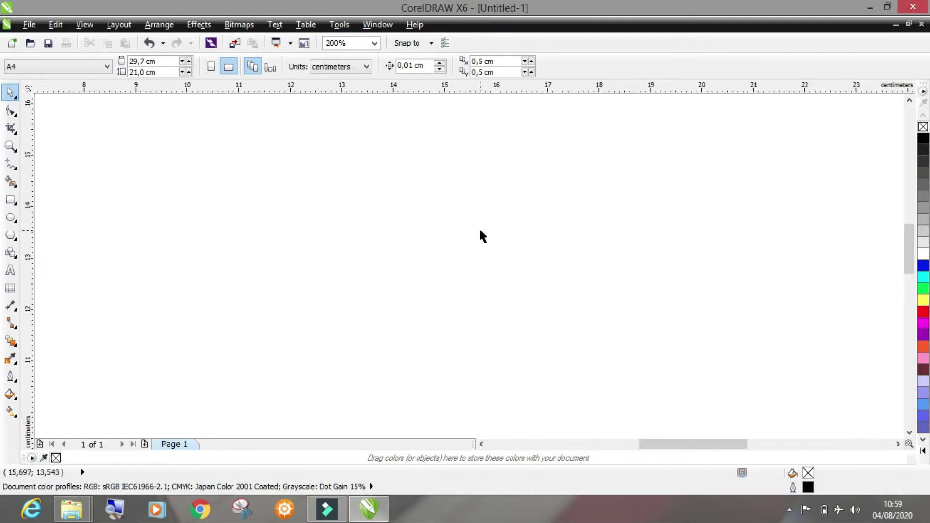
pyautogui.scroll(-1, 482, 236)
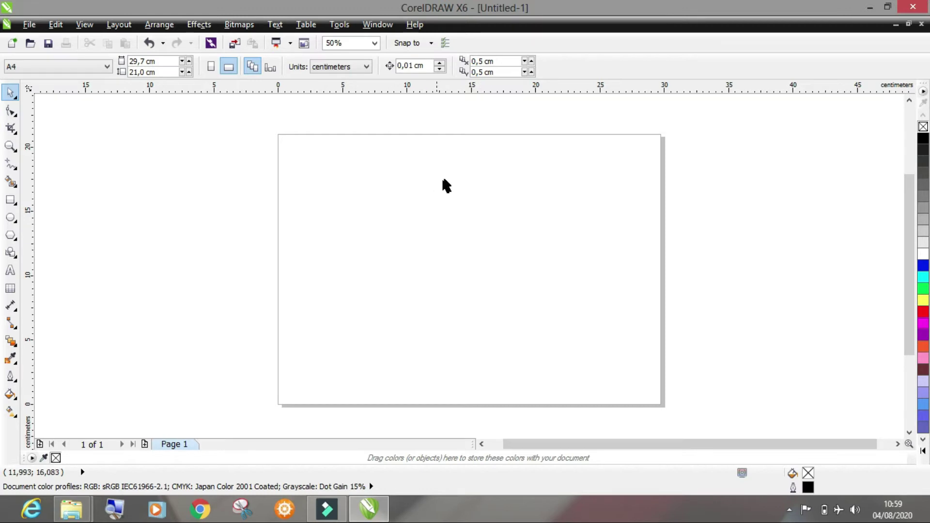
pyautogui.scroll(1, 442, 183)
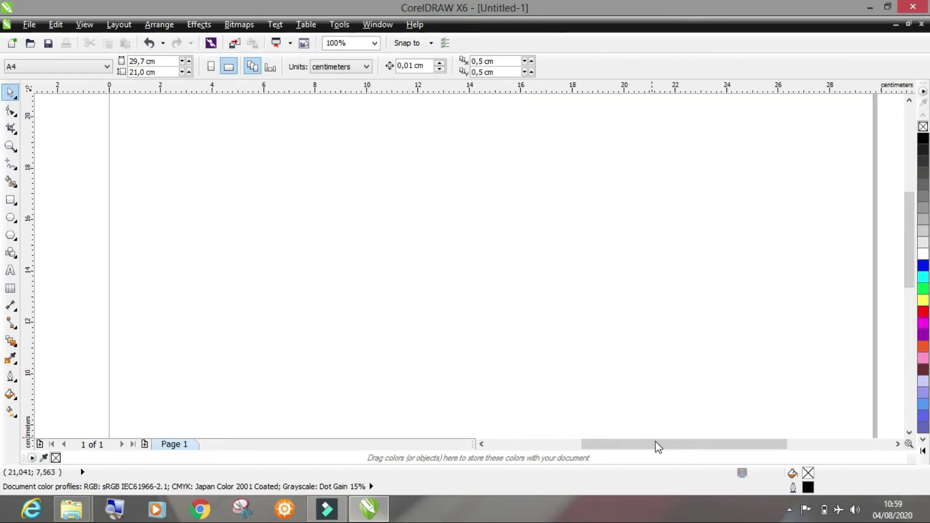
pyautogui.moveTo(661, 444)
pyautogui.mouseDown()
pyautogui.moveTo(635, 442)
pyautogui.moveTo(674, 440)
pyautogui.moveTo(660, 438)
pyautogui.mouseUp()
pyautogui.moveTo(907, 237); pyautogui.dragTo(910, 217)
pyautogui.scroll(-1, 388, 161)
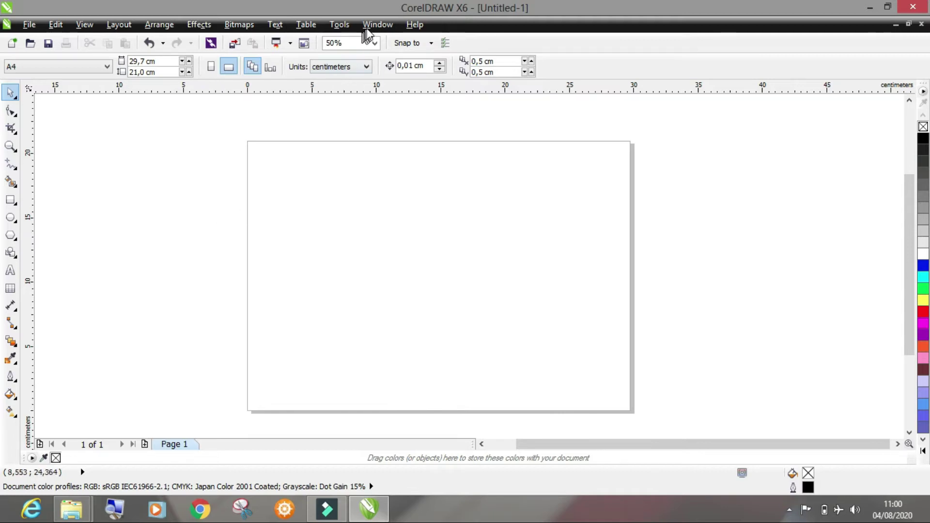
# Open the Object Manager docker
pyautogui.click(374, 25)
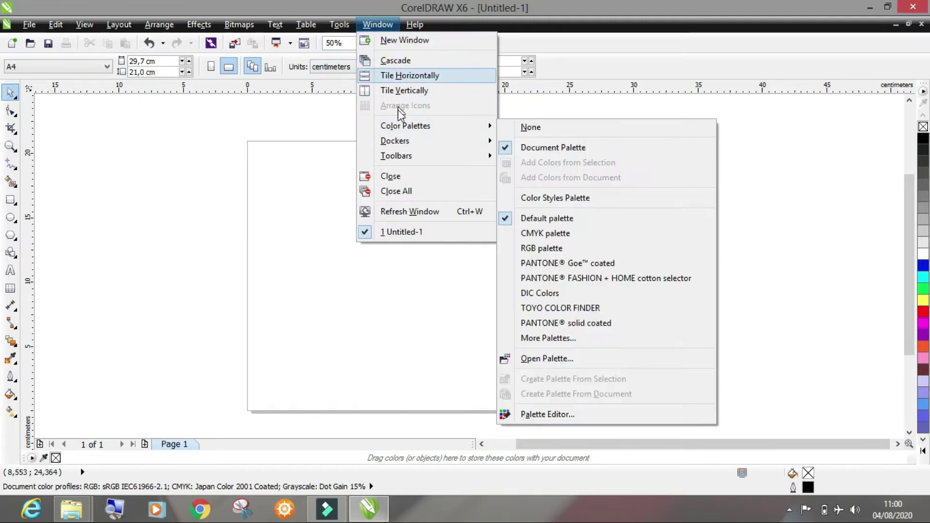
pyautogui.moveTo(471, 147)
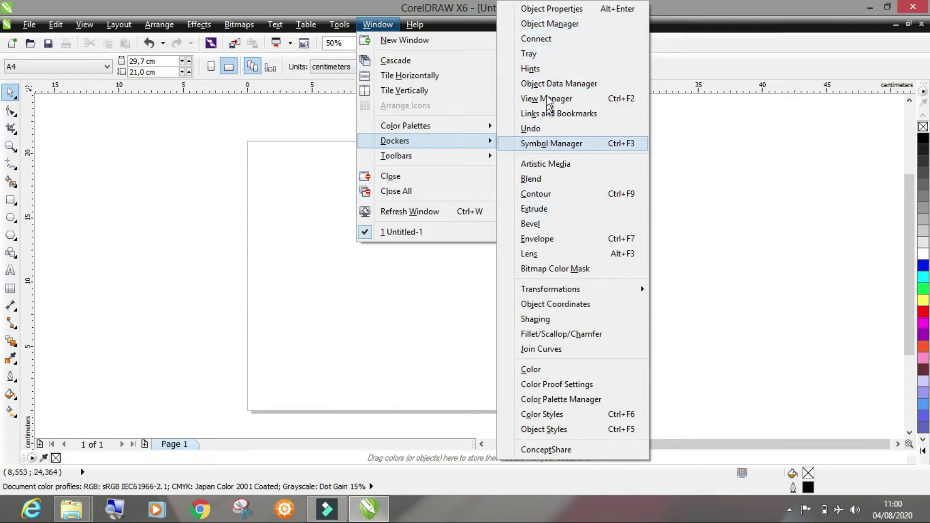
pyautogui.click(552, 25)
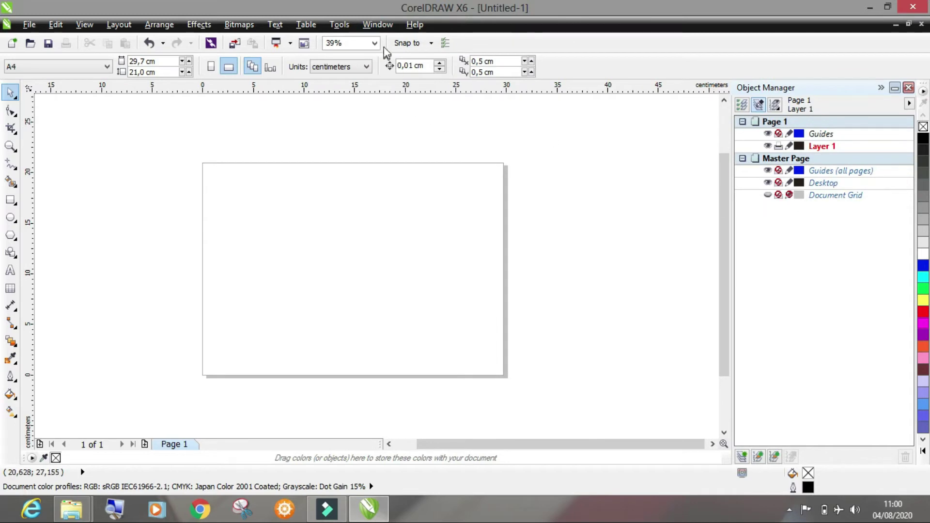
# Open the Object Properties docker alongside the Object Manager
pyautogui.click(377, 24)
pyautogui.moveTo(420, 140)
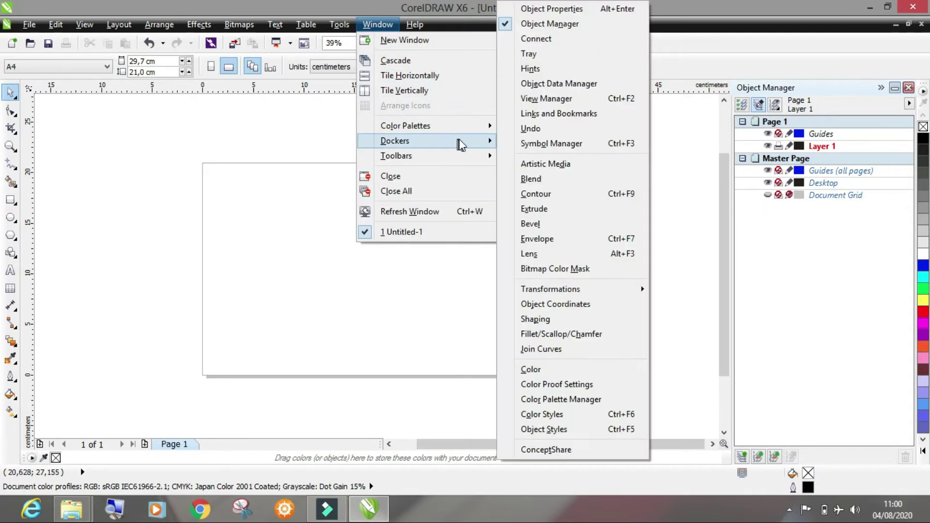
pyautogui.click(566, 10)
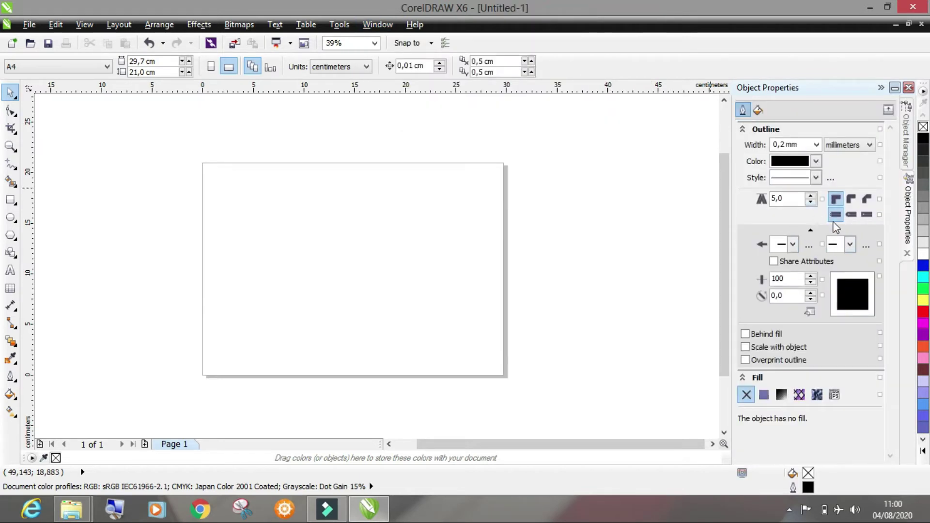
# Open the Transformations docker with its Position settings, and bring the Object Manager docker back to the front
pyautogui.click(369, 25)
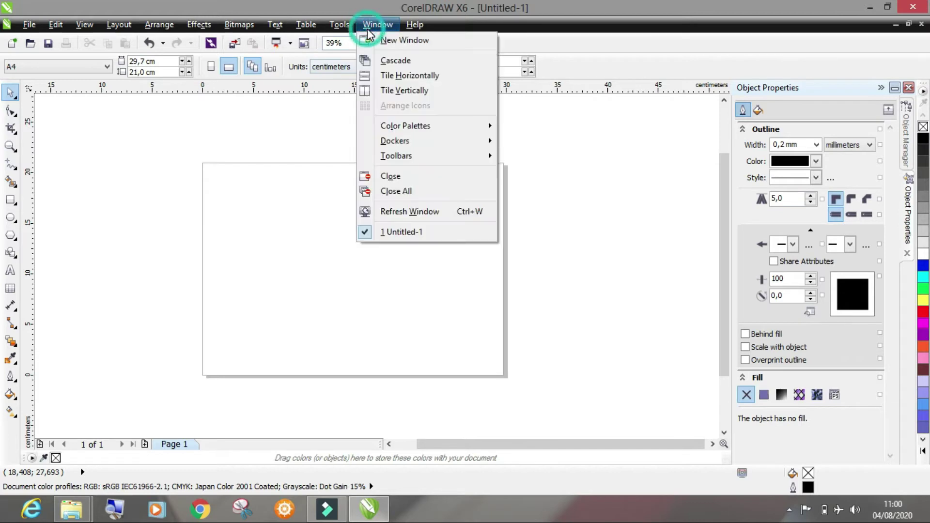
pyautogui.moveTo(465, 141)
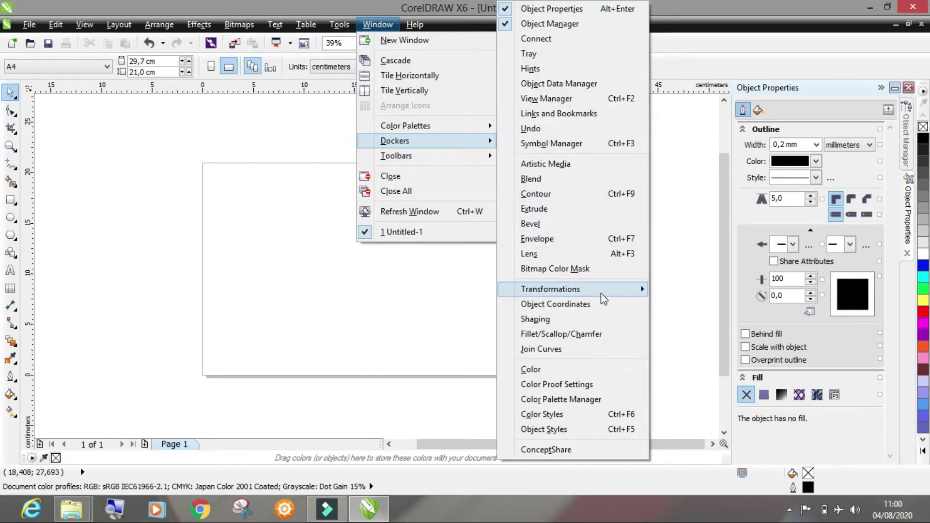
pyautogui.moveTo(634, 293)
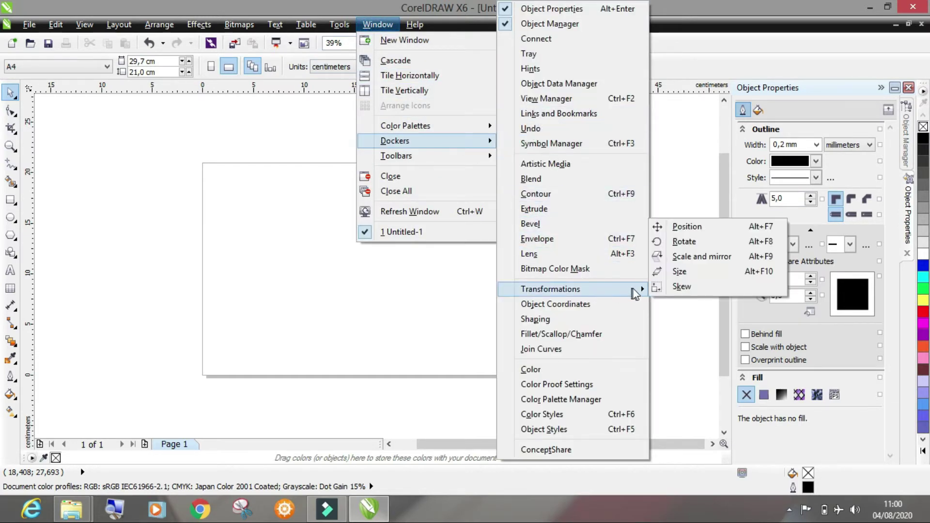
pyautogui.click(725, 234)
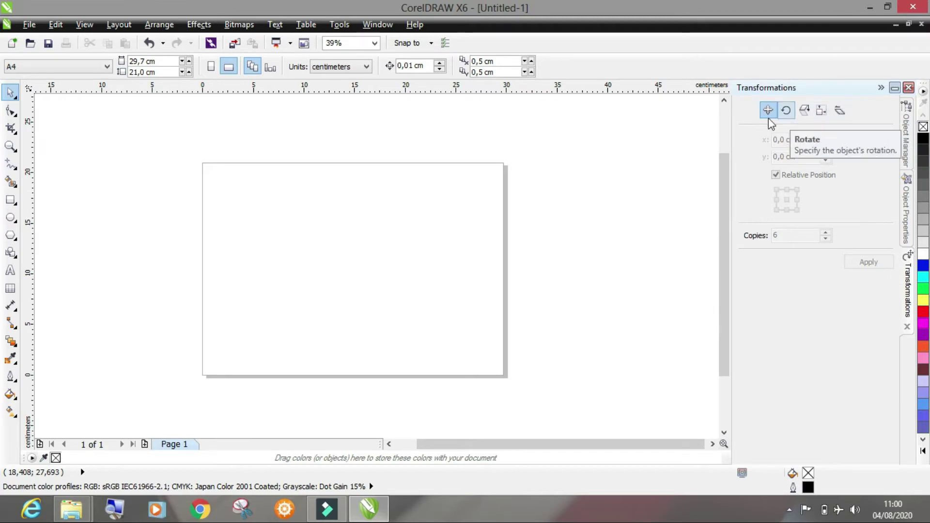
pyautogui.click(907, 127)
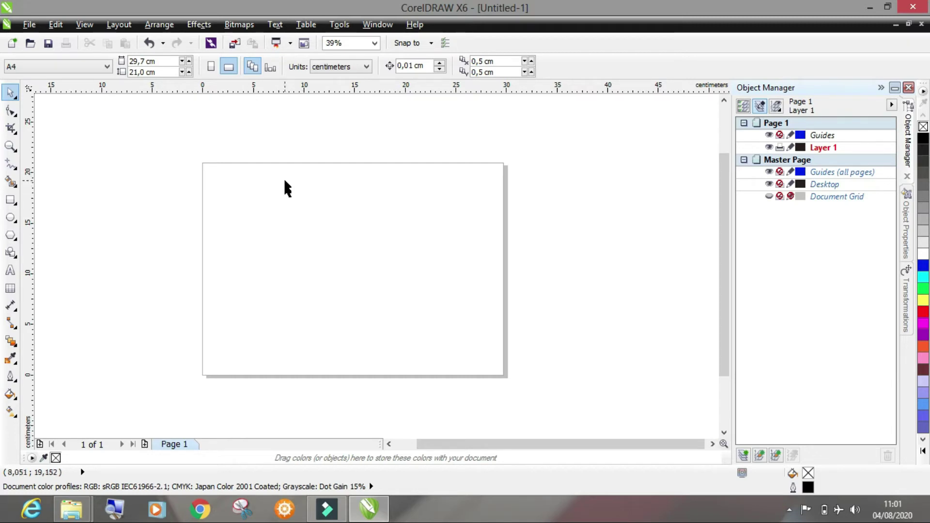
# Add two new pages after Page 1
pyautogui.scroll(3, 310, 217)
pyautogui.scroll(-3, 310, 217)
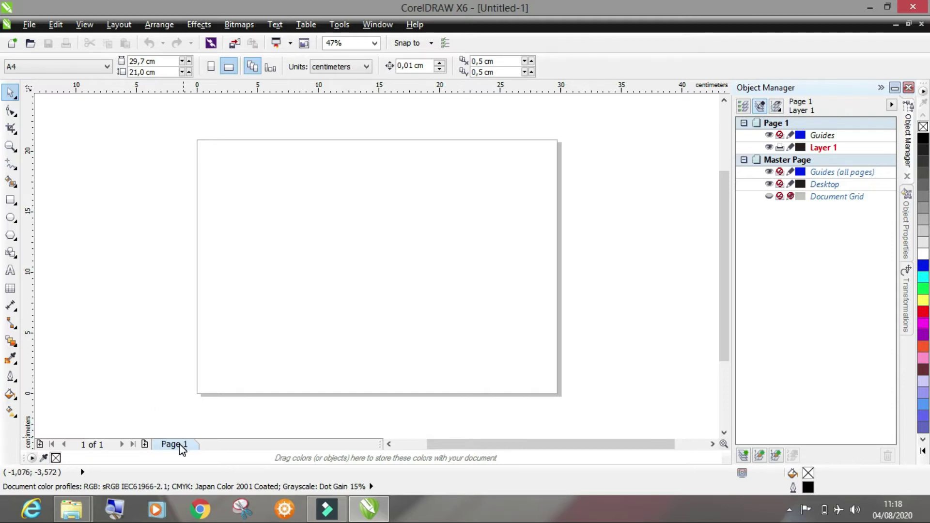
pyautogui.click(145, 444)
pyautogui.click(144, 444)
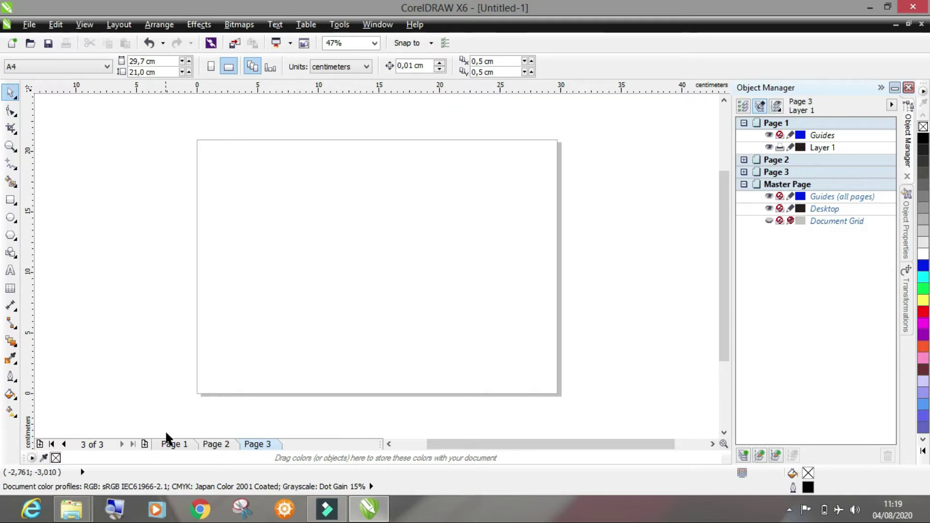
# Switch between Page 1, Page 2 and Page 3 to view each page
pyautogui.click(172, 446)
pyautogui.click(215, 444)
pyautogui.click(256, 445)
pyautogui.click(172, 444)
pyautogui.click(260, 444)
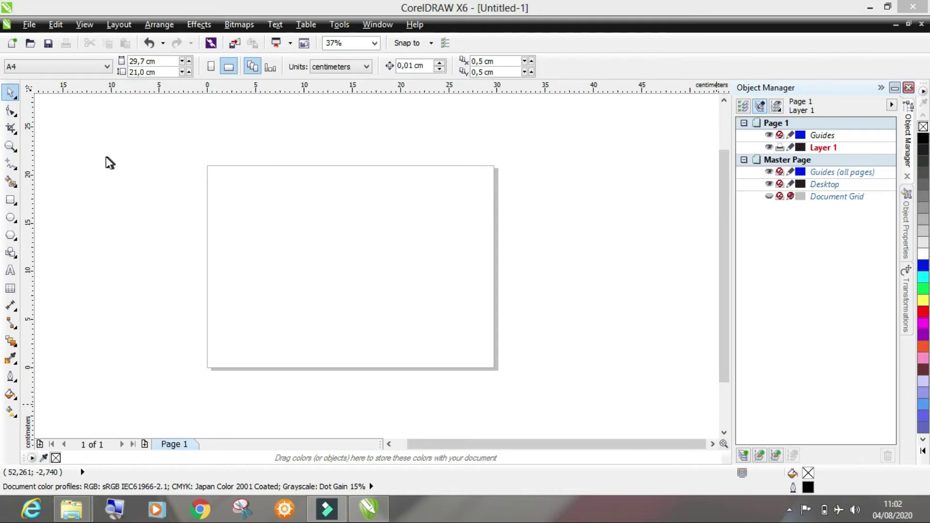
# Draw a straight vertical line about 4.2 cm long near the page's upper-left corner with the Freehand tool
pyautogui.click(10, 92)
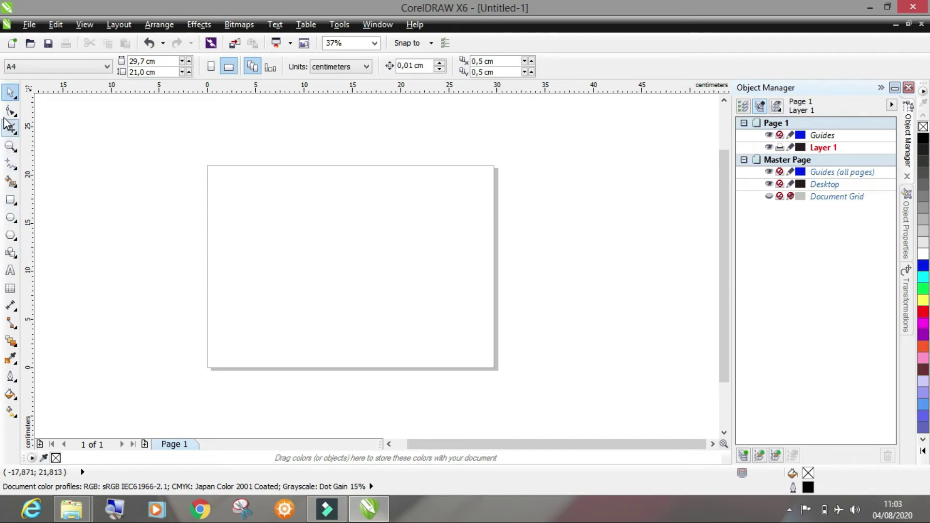
pyautogui.click(11, 166)
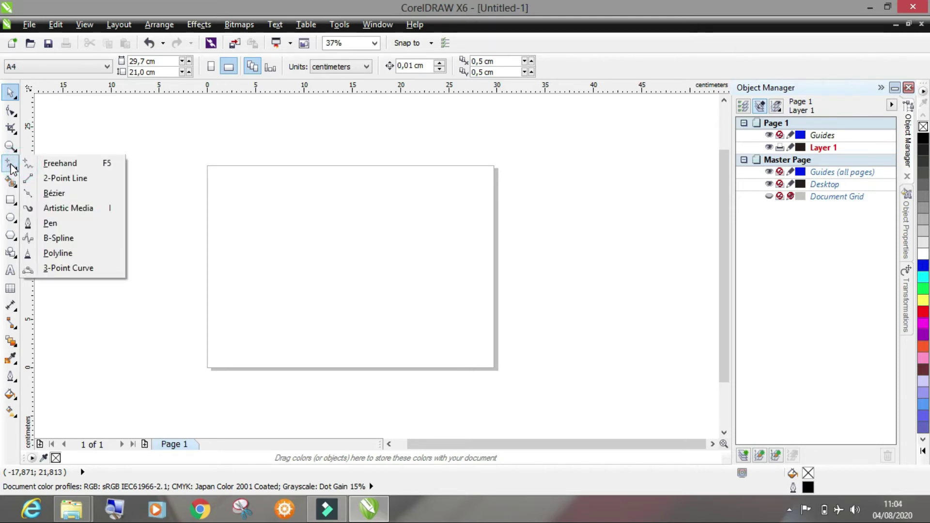
pyautogui.click(46, 163)
pyautogui.scroll(1, 214, 190)
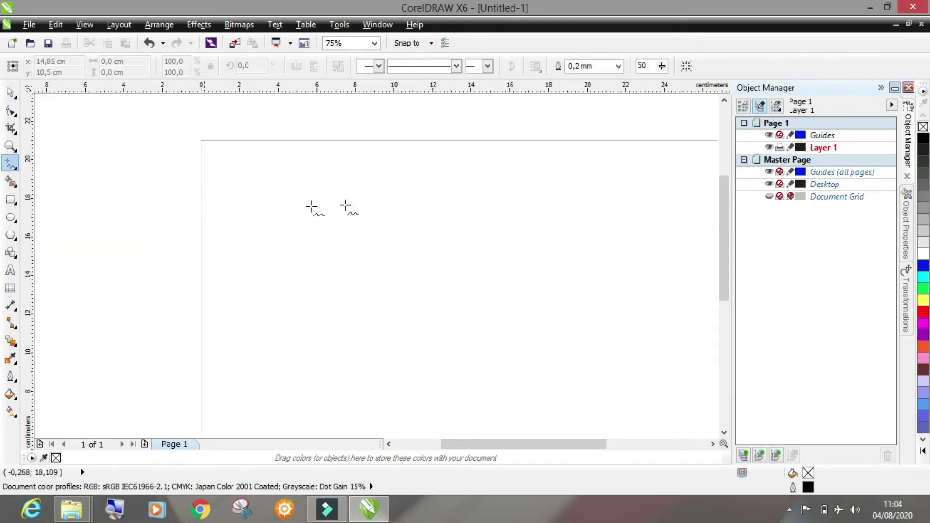
pyautogui.scroll(-1, 355, 205)
pyautogui.scroll(1, 353, 206)
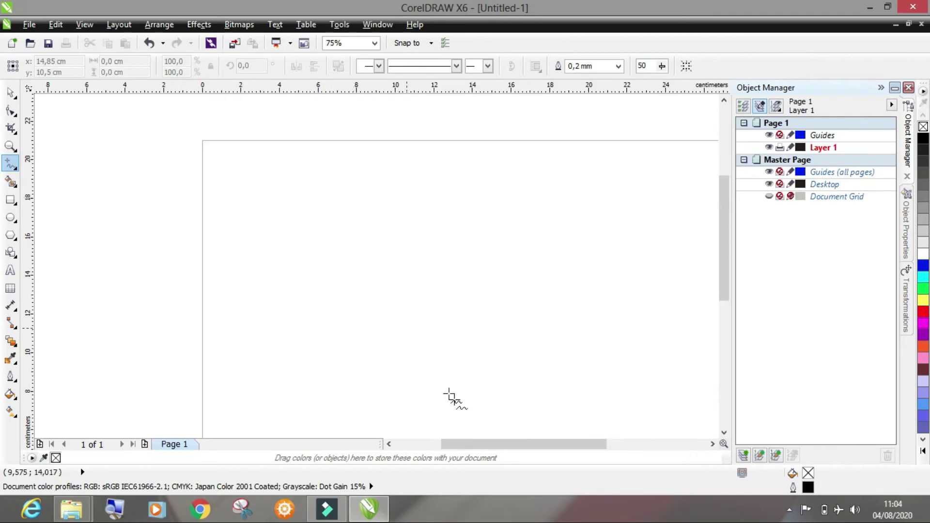
pyautogui.moveTo(540, 443); pyautogui.dragTo(594, 442)
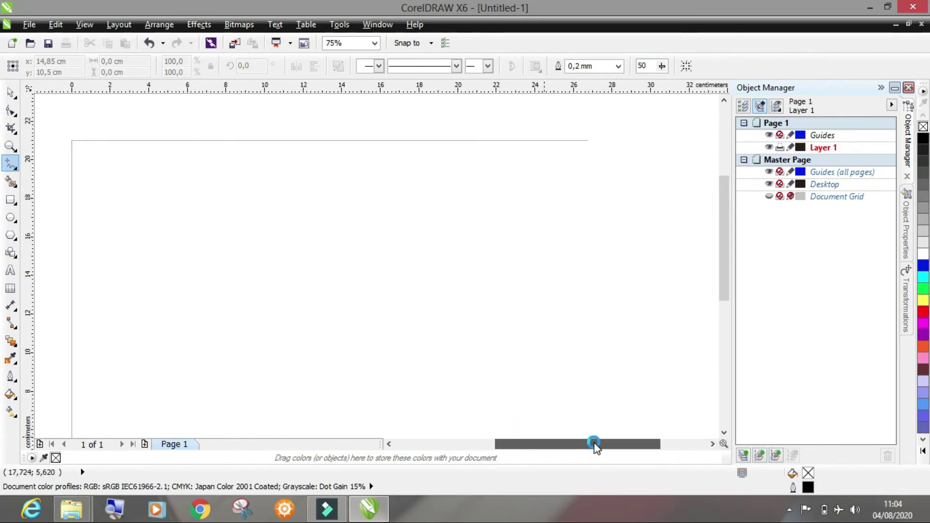
pyautogui.moveTo(725, 237); pyautogui.dragTo(724, 253)
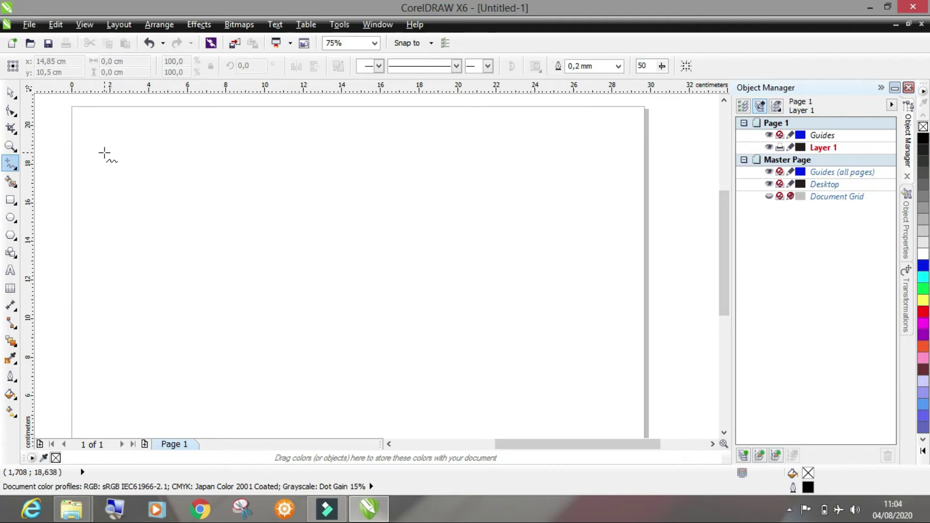
pyautogui.click(99, 145)
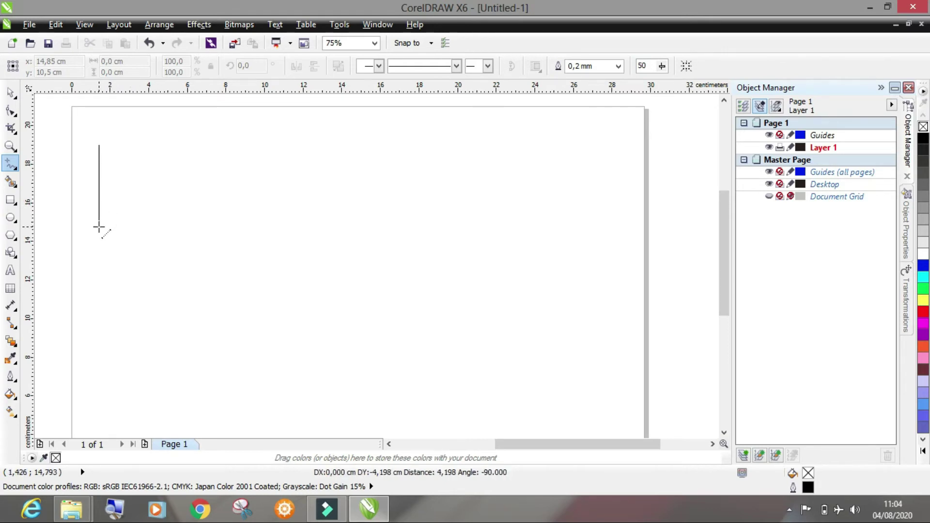
pyautogui.click(99, 226)
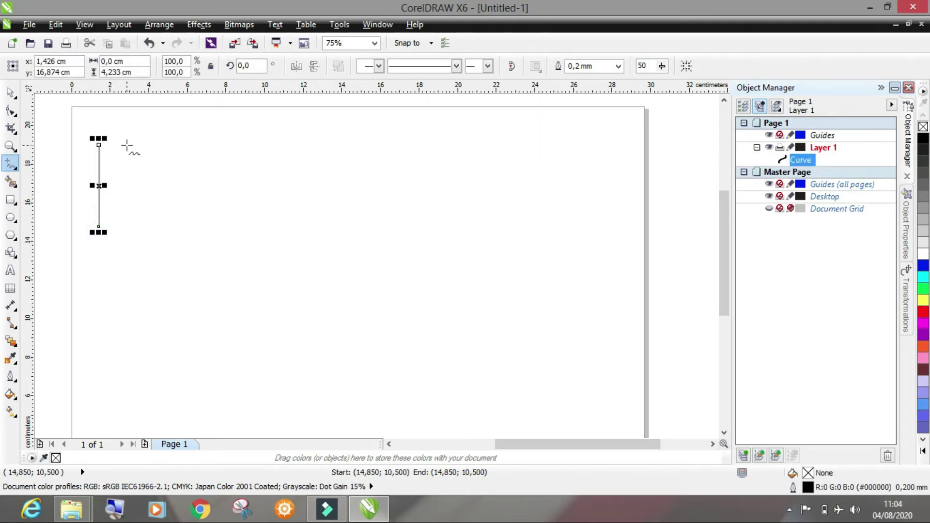
# Draw three freehand wavy curves, each about 6 cm wide, one below another beside the vertical line
pyautogui.moveTo(125, 145)
pyautogui.mouseDown()
pyautogui.moveTo(165, 128)
pyautogui.moveTo(207, 151)
pyautogui.moveTo(231, 150)
pyautogui.moveTo(239, 125)
pyautogui.mouseUp()
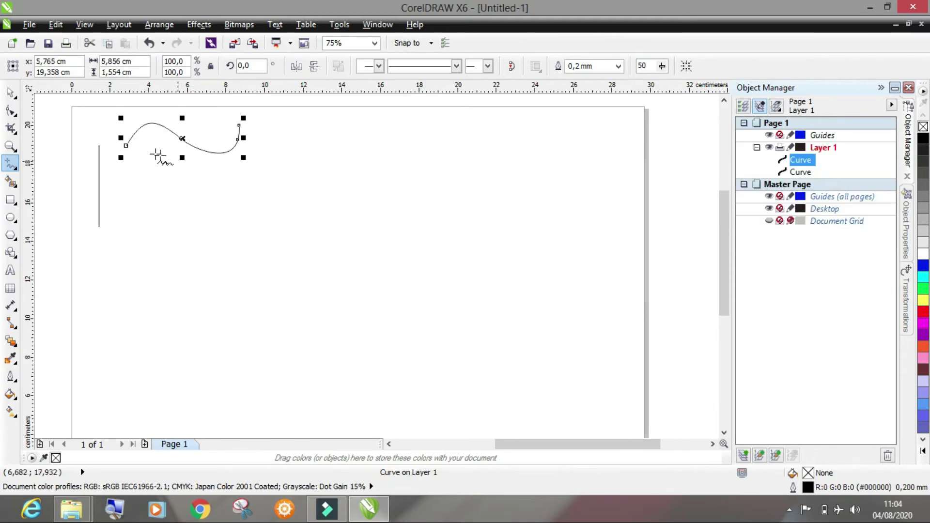
pyautogui.moveTo(139, 152)
pyautogui.mouseDown()
pyautogui.moveTo(162, 145)
pyautogui.moveTo(204, 178)
pyautogui.moveTo(230, 179)
pyautogui.moveTo(251, 164)
pyautogui.moveTo(254, 141)
pyautogui.mouseUp()
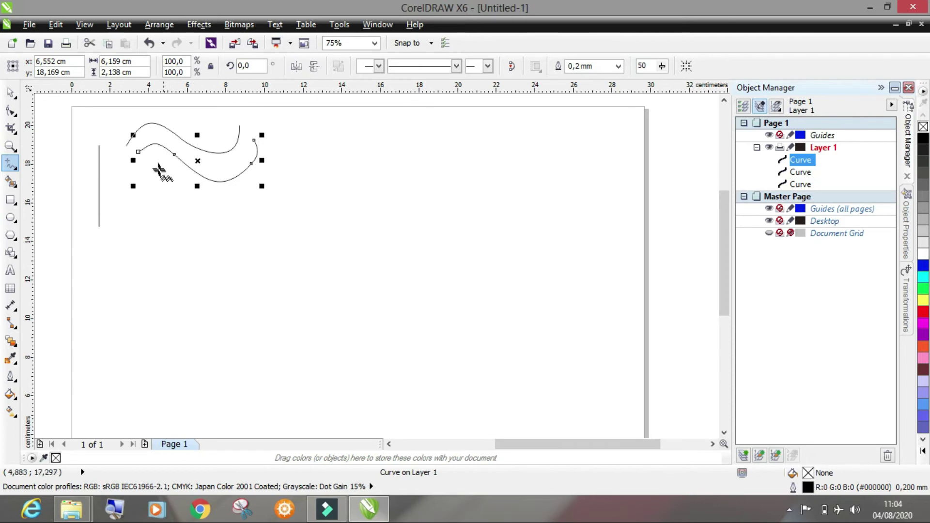
pyautogui.moveTo(154, 161)
pyautogui.mouseDown()
pyautogui.moveTo(234, 212)
pyautogui.moveTo(266, 186)
pyautogui.moveTo(264, 143)
pyautogui.mouseUp()
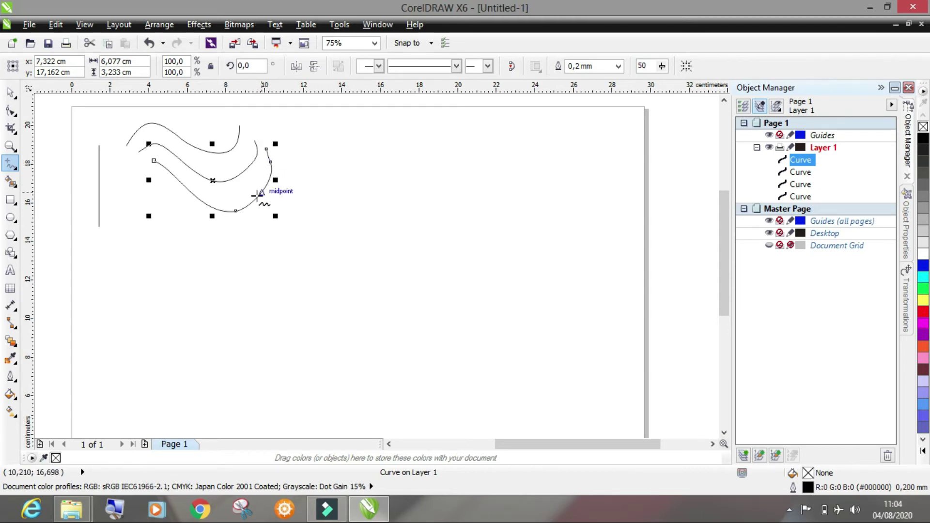
# Draw a large rectangle below the vertical line and a smaller one about 2.4 by 0.8 cm beside it
pyautogui.click(8, 205)
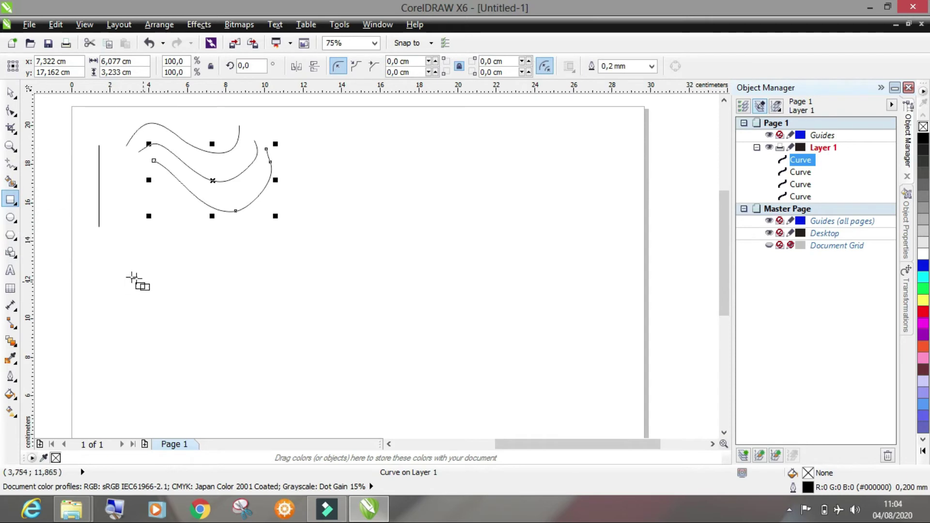
pyautogui.moveTo(89, 256); pyautogui.dragTo(148, 307)
pyautogui.moveTo(165, 271); pyautogui.dragTo(212, 285)
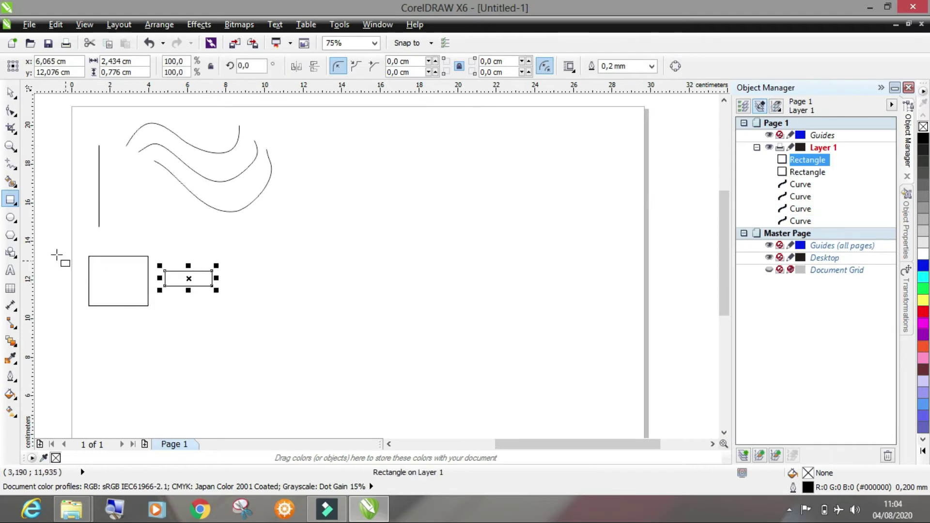
# Draw a circle beside the rectangles and a flat ellipse about 5 by 1.8 cm above it
pyautogui.click(11, 219)
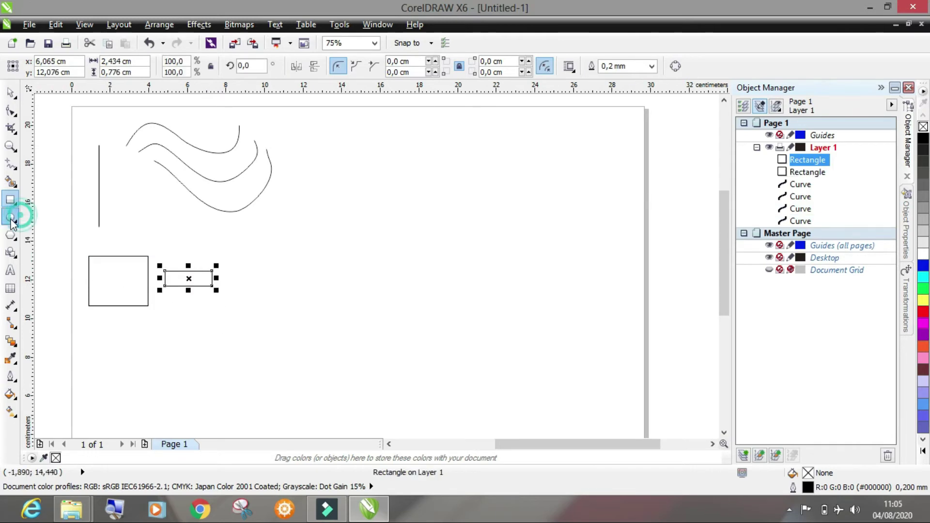
pyautogui.click(242, 252)
pyautogui.moveTo(253, 257); pyautogui.dragTo(329, 331)
pyautogui.moveTo(288, 211); pyautogui.dragTo(395, 256)
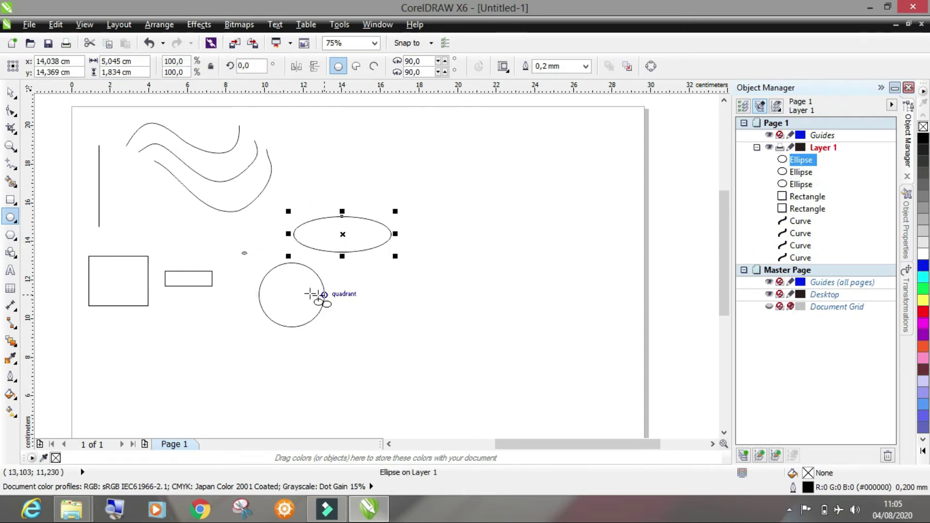
# Draw a 12-point star about 4.2 cm wide on the page area beyond the ellipse
pyautogui.click(10, 239)
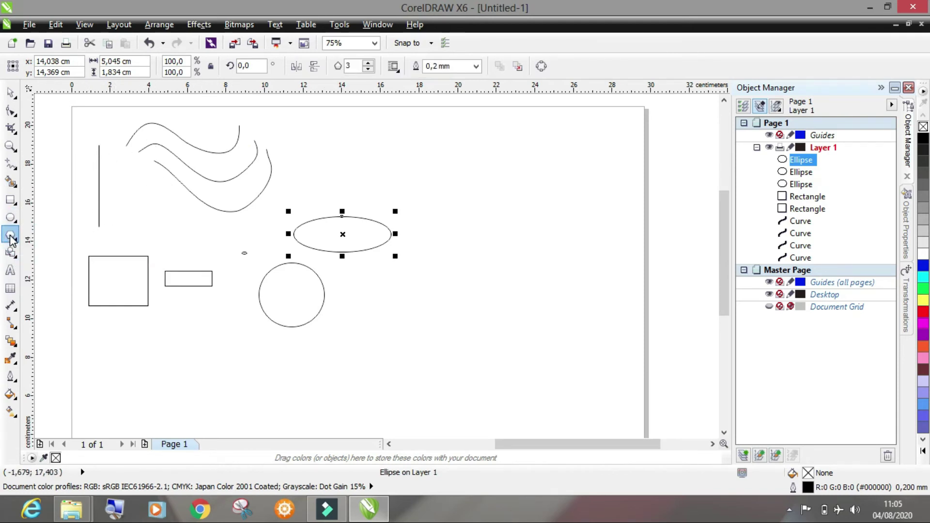
pyautogui.click(10, 238)
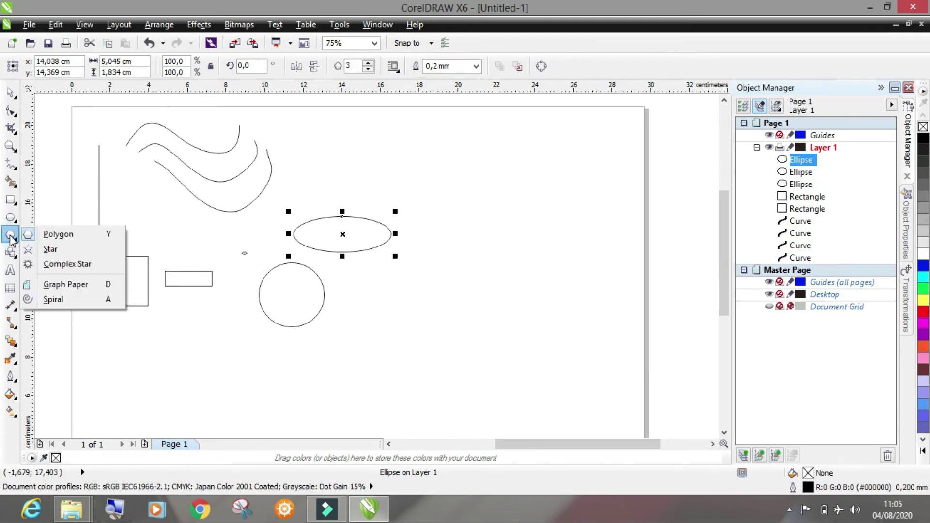
pyautogui.click(54, 249)
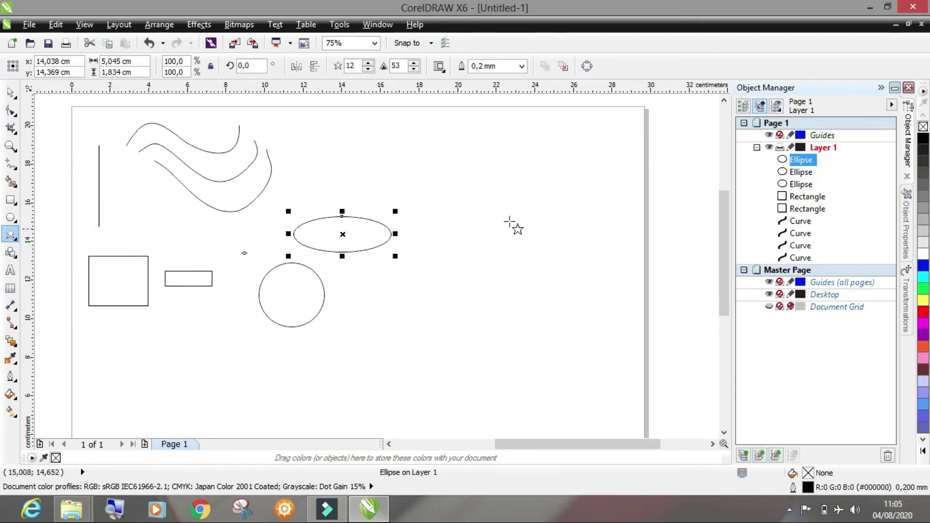
pyautogui.moveTo(447, 189); pyautogui.dragTo(532, 274)
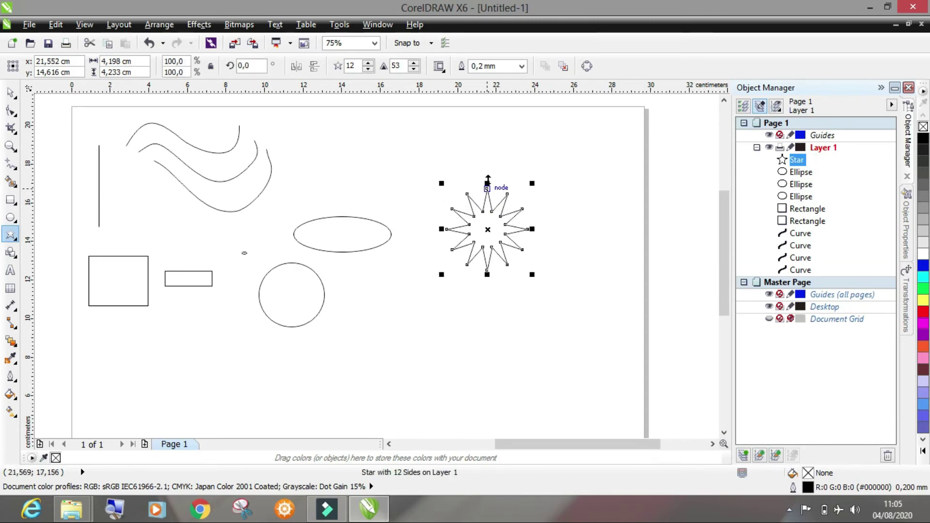
pyautogui.moveTo(486, 185); pyautogui.dragTo(420, 192)
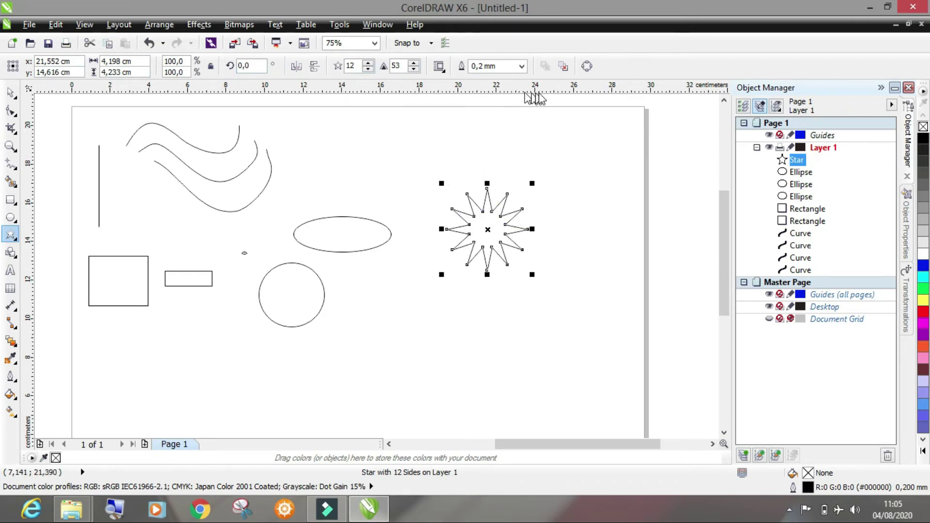
# Reduce the star's number of points to 3
pyautogui.click(368, 69)
pyautogui.click(368, 69)
pyautogui.click(368, 70)
pyautogui.click(368, 70)
pyautogui.click(367, 69)
pyautogui.click(367, 69)
pyautogui.click(367, 69)
pyautogui.click(367, 70)
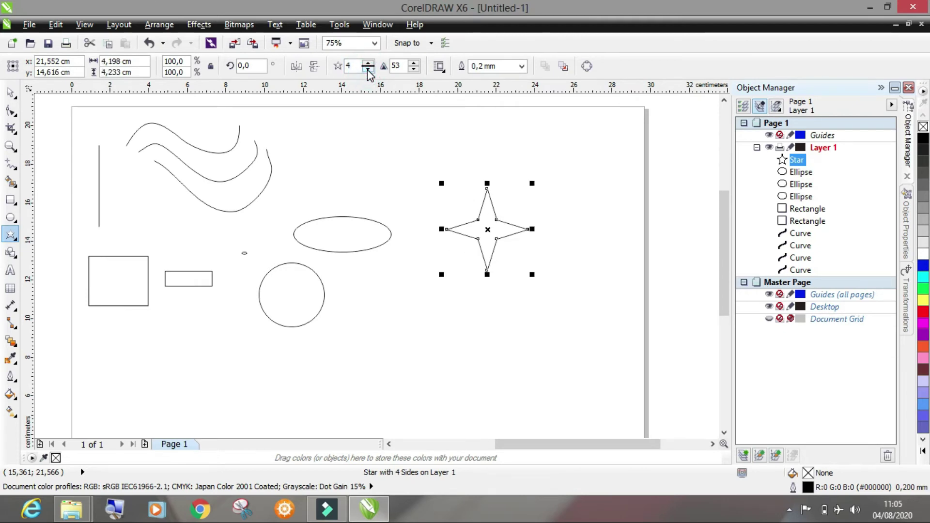
pyautogui.click(368, 69)
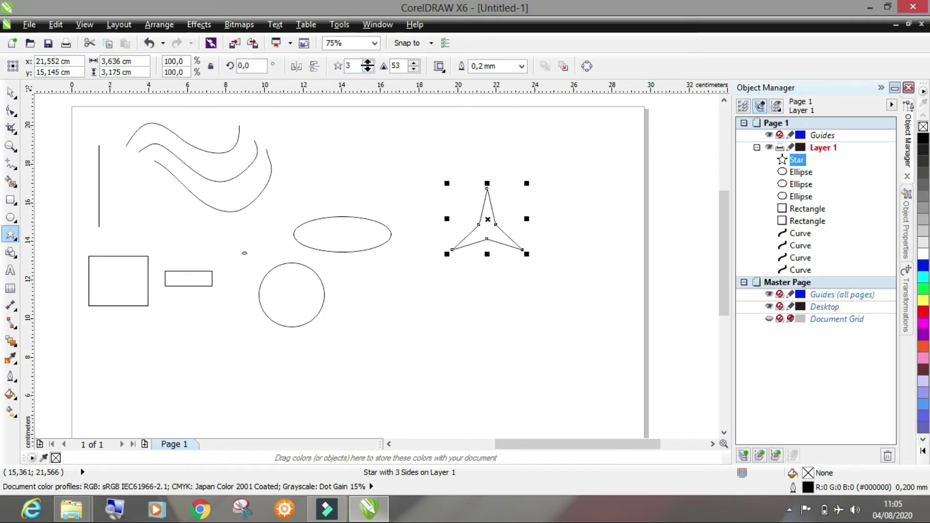
# Increase the star's number of points to 7
pyautogui.click(367, 62)
pyautogui.click(367, 63)
pyautogui.click(368, 63)
pyautogui.click(368, 63)
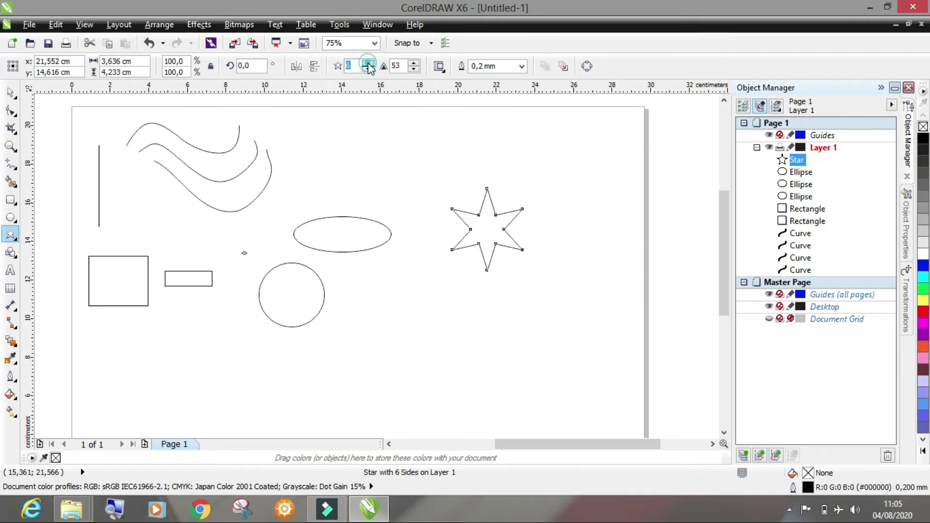
# Set the star's number of points to 5
pyautogui.scroll(2, 498, 208)
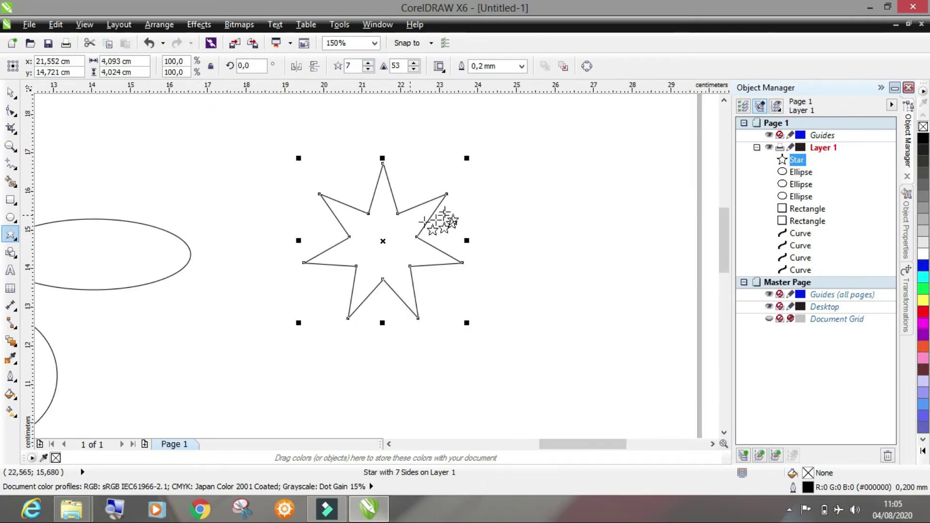
pyautogui.scroll(3, 415, 236)
pyautogui.scroll(-3, 413, 232)
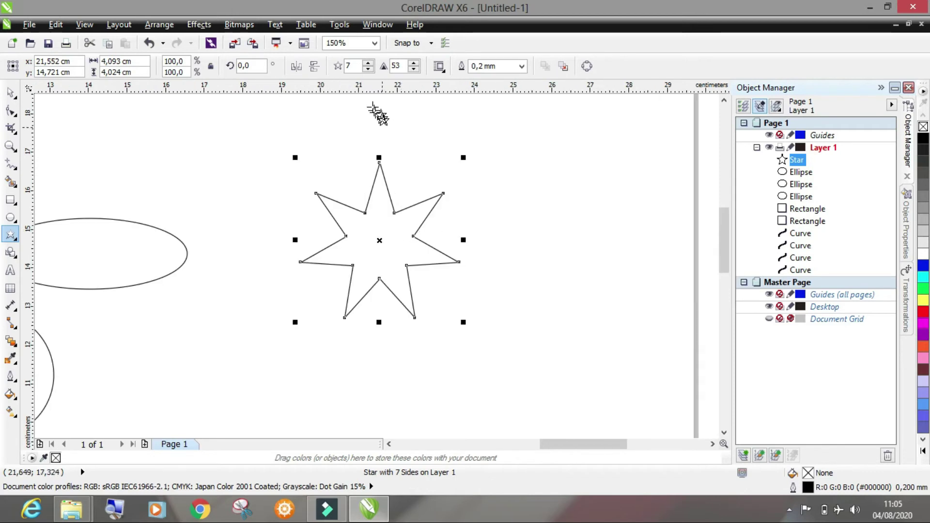
pyautogui.click(368, 70)
pyautogui.click(369, 69)
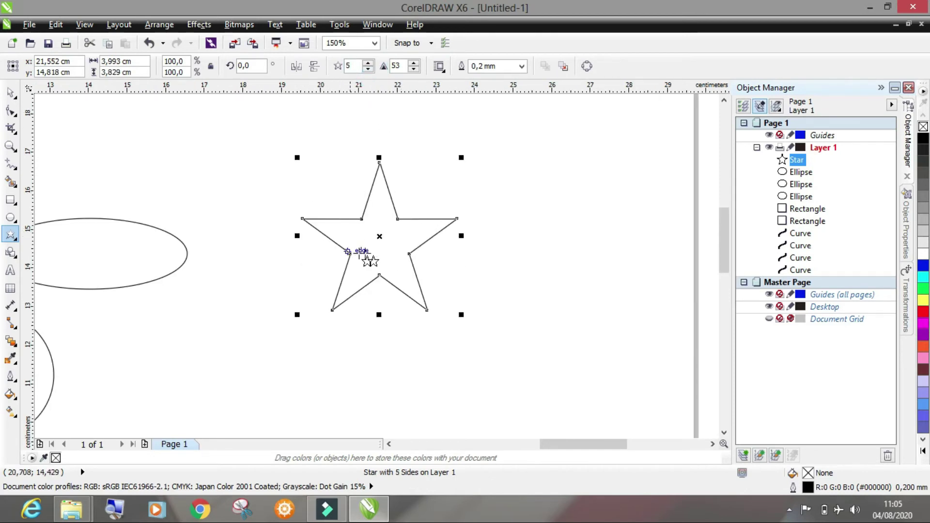
# Draw a parallelogram basic shape about 1.3 cm wide and 1.36 cm high to the upper right of the star
pyautogui.click(11, 253)
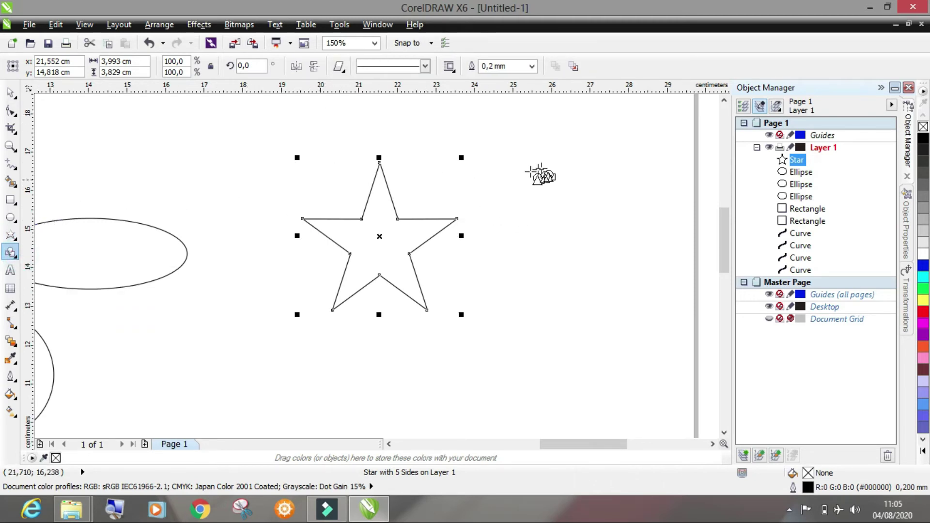
pyautogui.click(536, 145)
pyautogui.moveTo(547, 155); pyautogui.dragTo(591, 202)
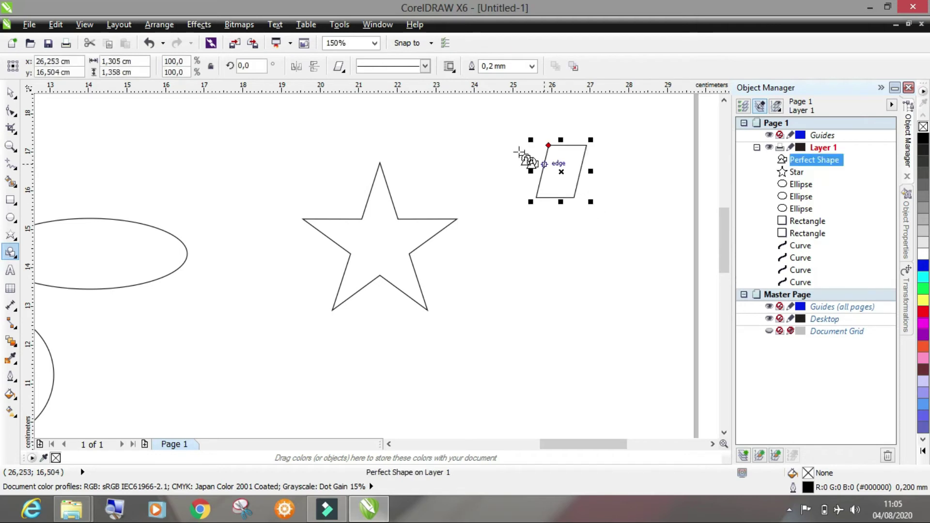
# Draw a smiley face basic shape about 1.87 cm in diameter below the parallelogram
pyautogui.click(339, 69)
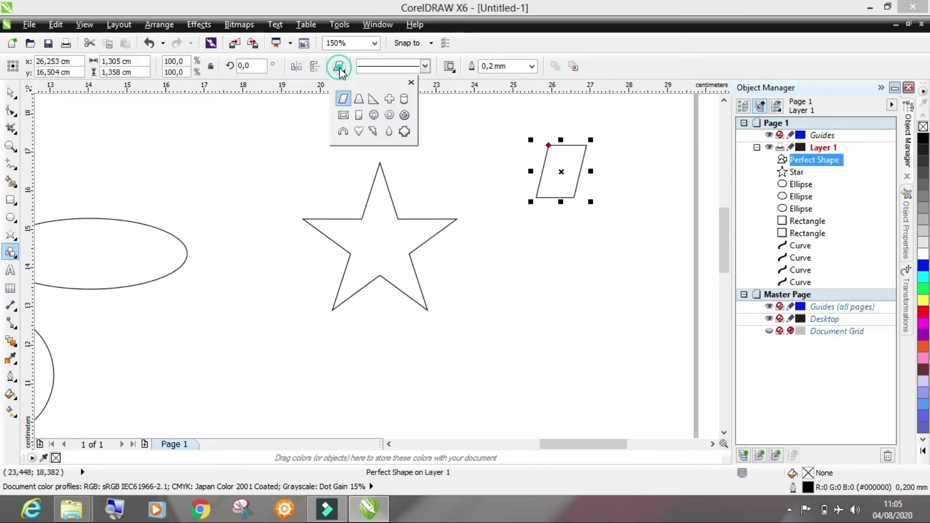
pyautogui.click(374, 115)
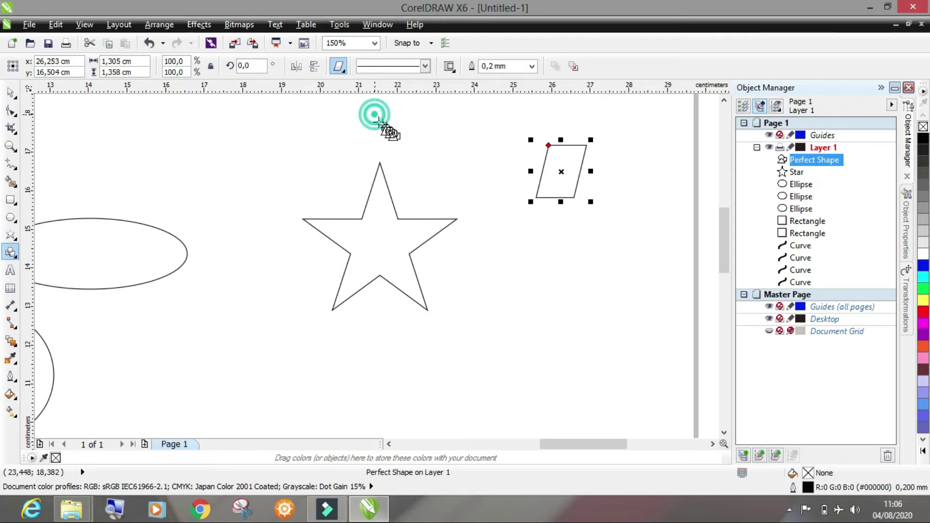
pyautogui.moveTo(514, 261); pyautogui.dragTo(576, 333)
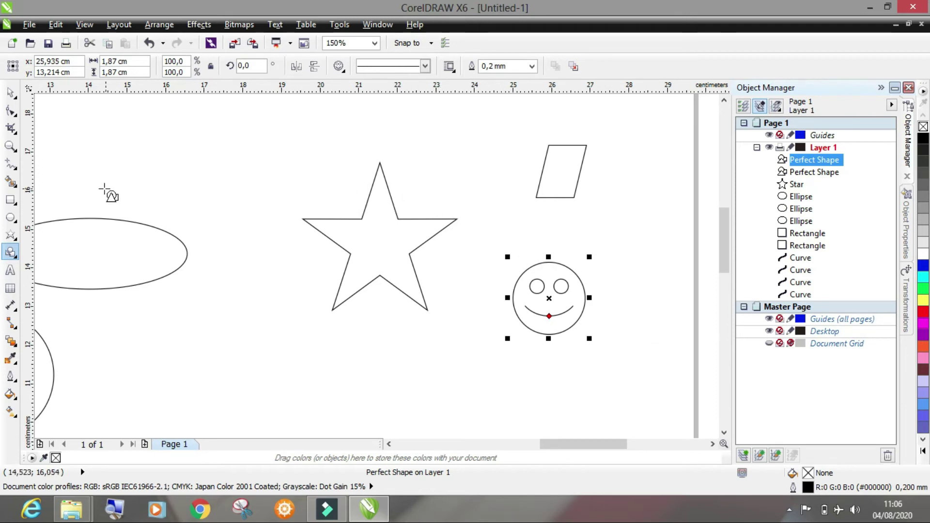
# Add the artistic text "Hello Guys" below and to the left of the star and deselect it
pyautogui.click(10, 270)
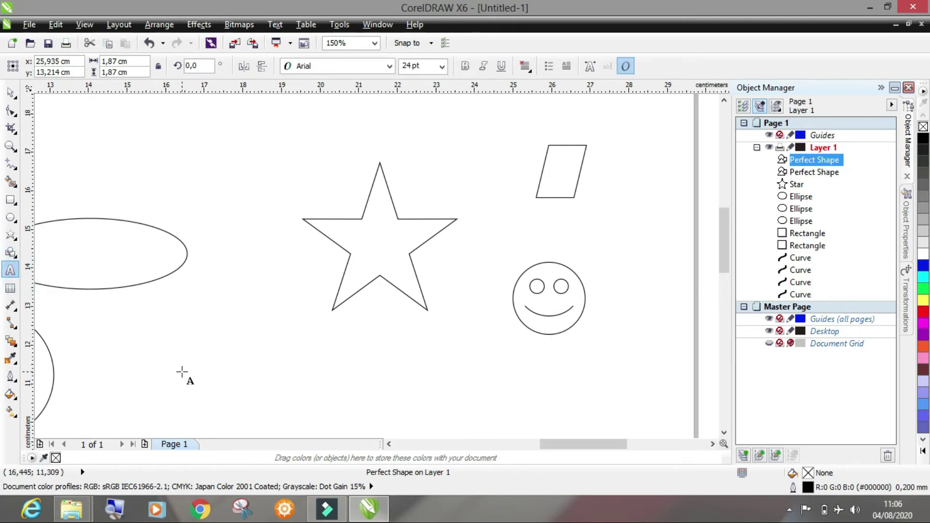
pyautogui.click(181, 372)
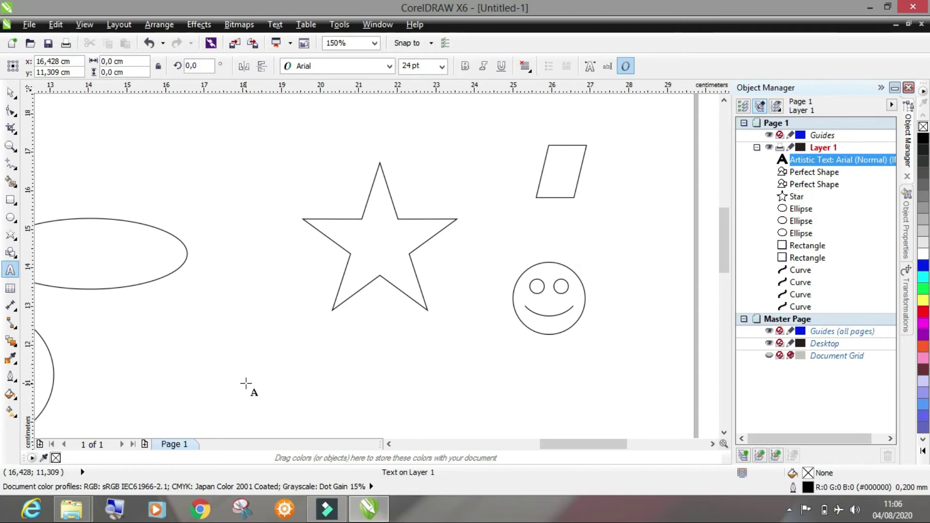
pyautogui.write('Hello')
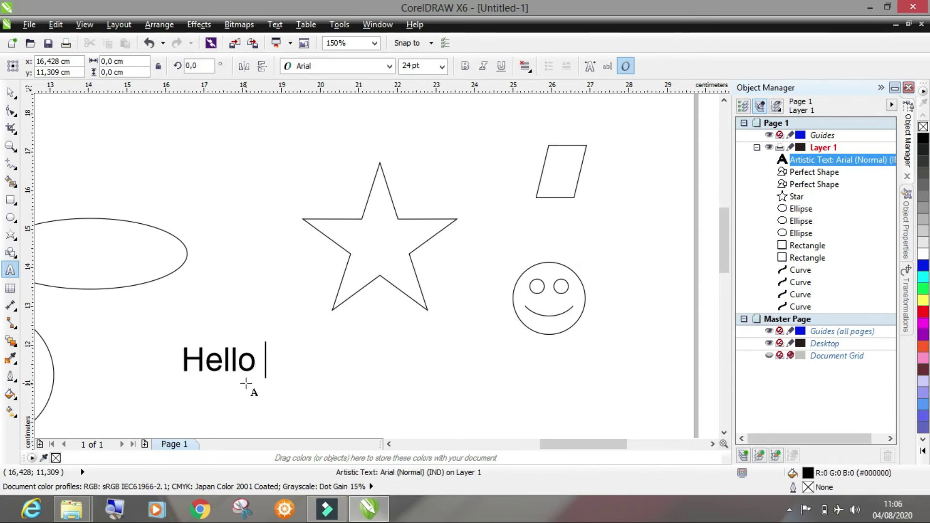
pyautogui.write(' Guya')
pyautogui.press('BackSpace')
pyautogui.write('s')
pyautogui.press('Escape')
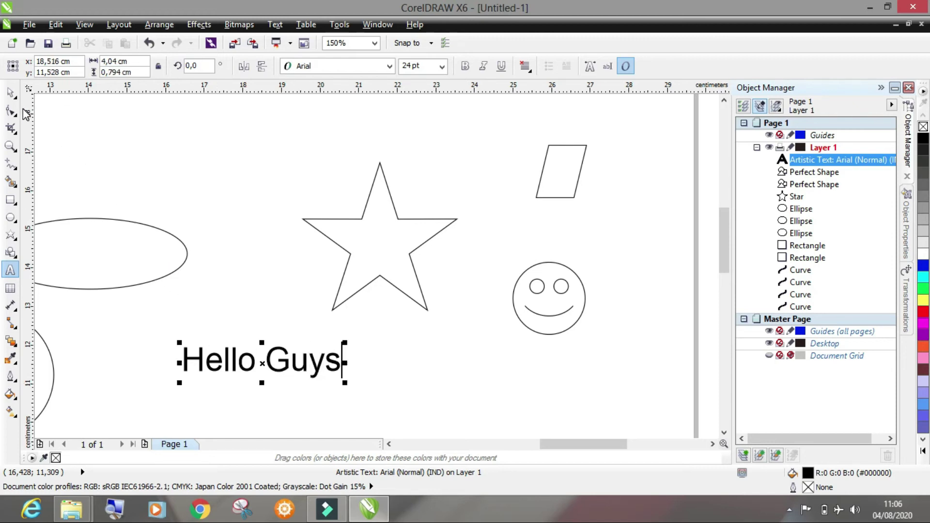
pyautogui.click(9, 92)
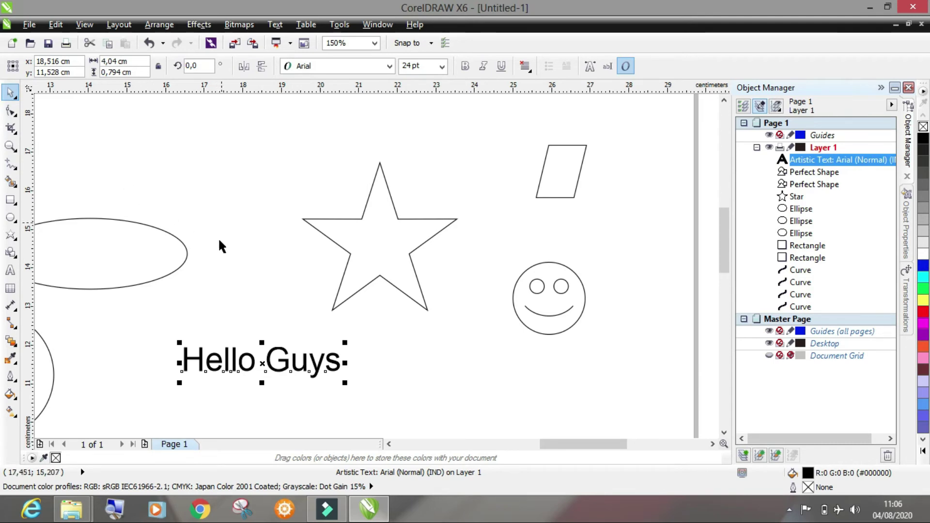
pyautogui.click(266, 260)
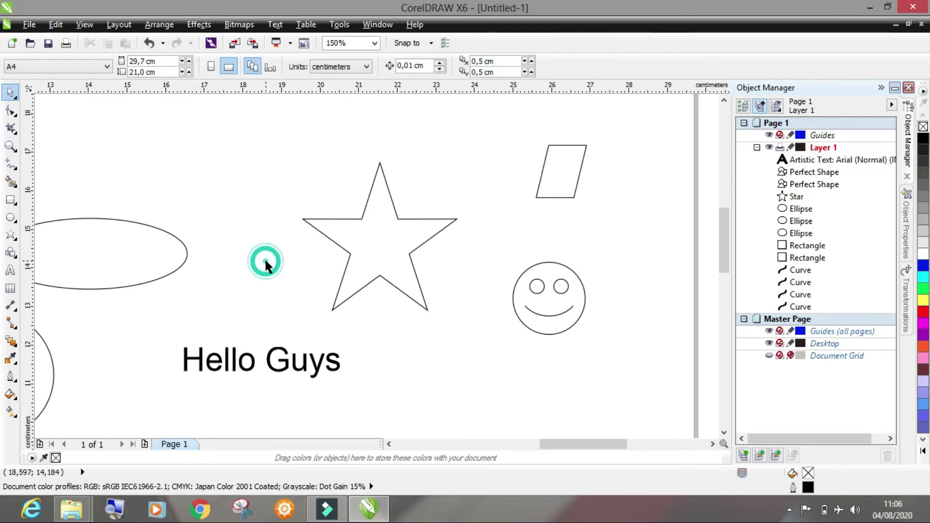
# Move the star up to about x 21.87, y 15.63 cm and the "Hello Guys" text up to about x 18.6, y 12.24 cm
pyautogui.click(302, 364)
pyautogui.click(372, 236)
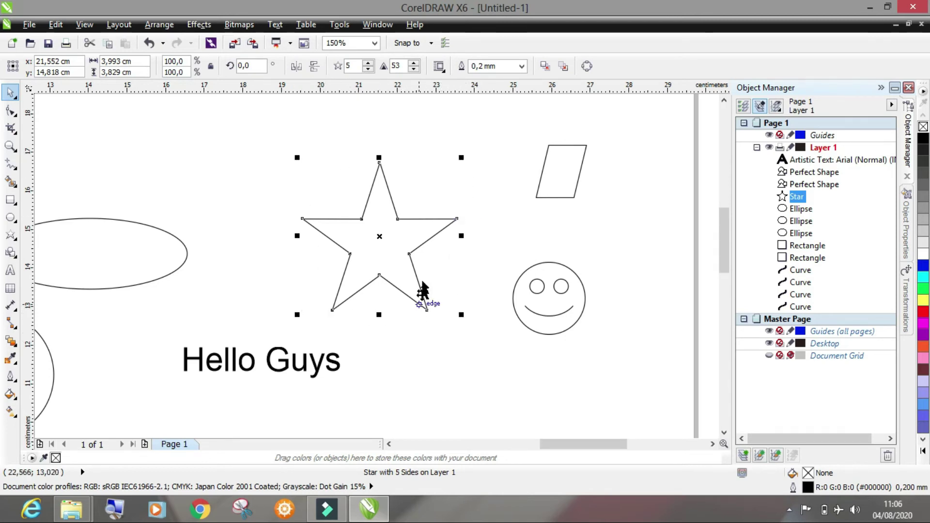
pyautogui.moveTo(381, 240); pyautogui.dragTo(403, 205)
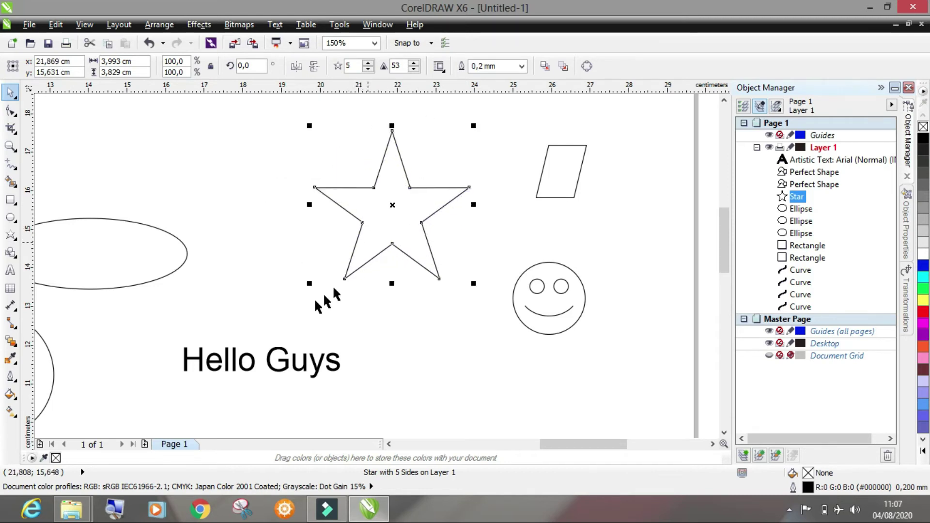
pyautogui.click(277, 371)
pyautogui.moveTo(263, 361); pyautogui.dragTo(257, 332)
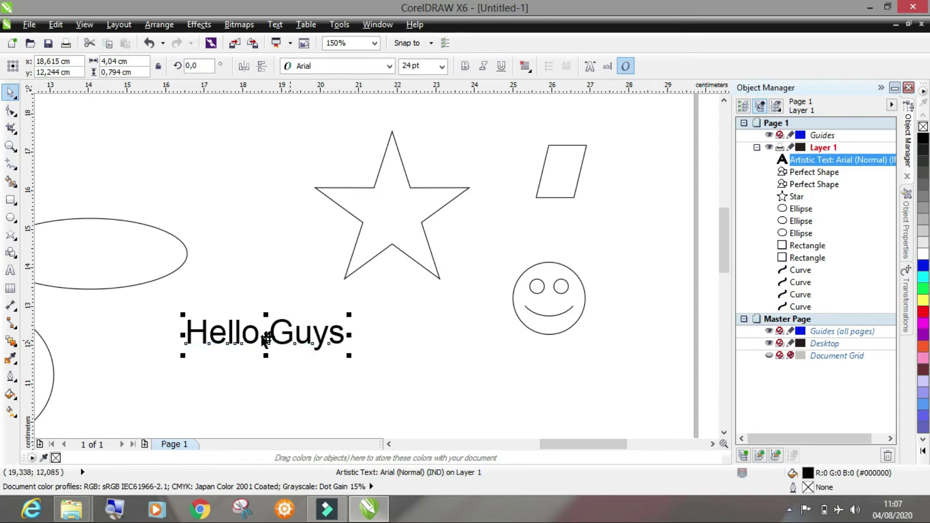
# Rotate the "Hello Guys" text counterclockwise by about 8.8° and skew it slightly to the right
pyautogui.scroll(2, 209, 344)
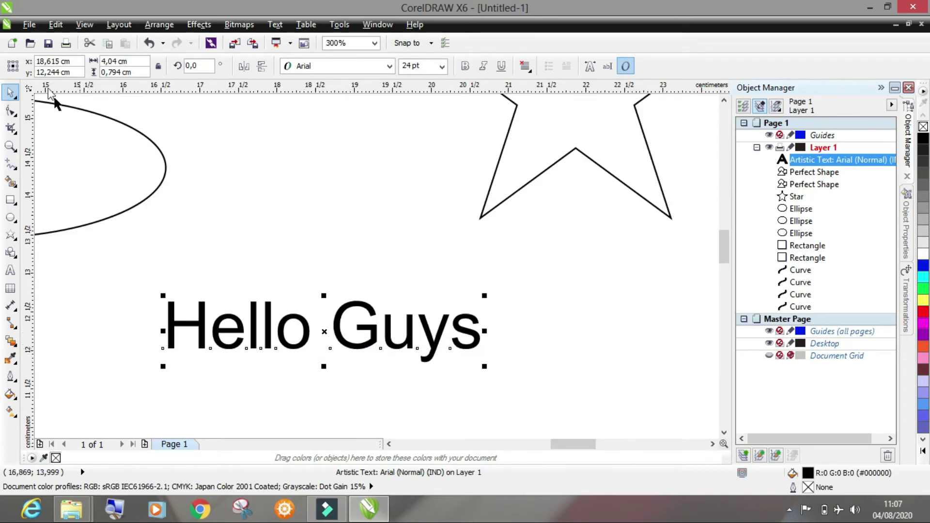
pyautogui.click(325, 332)
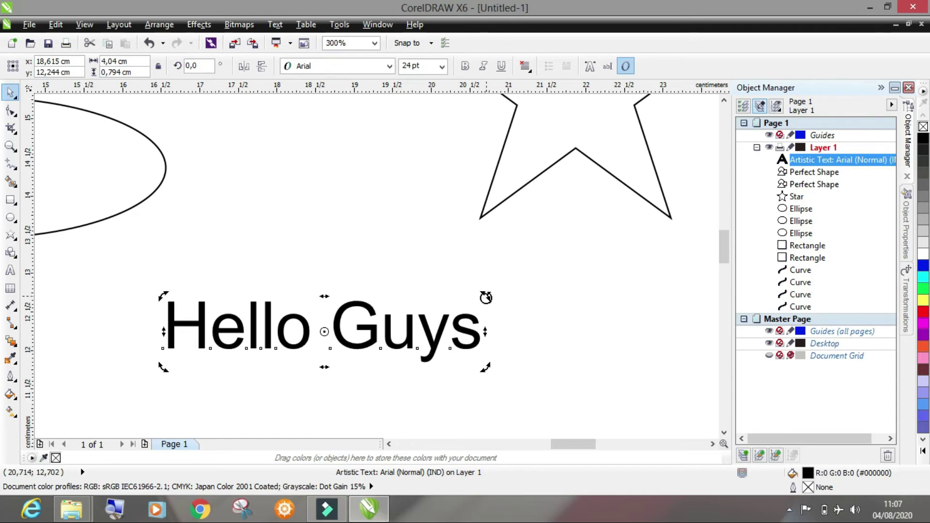
pyautogui.moveTo(485, 297); pyautogui.dragTo(466, 283)
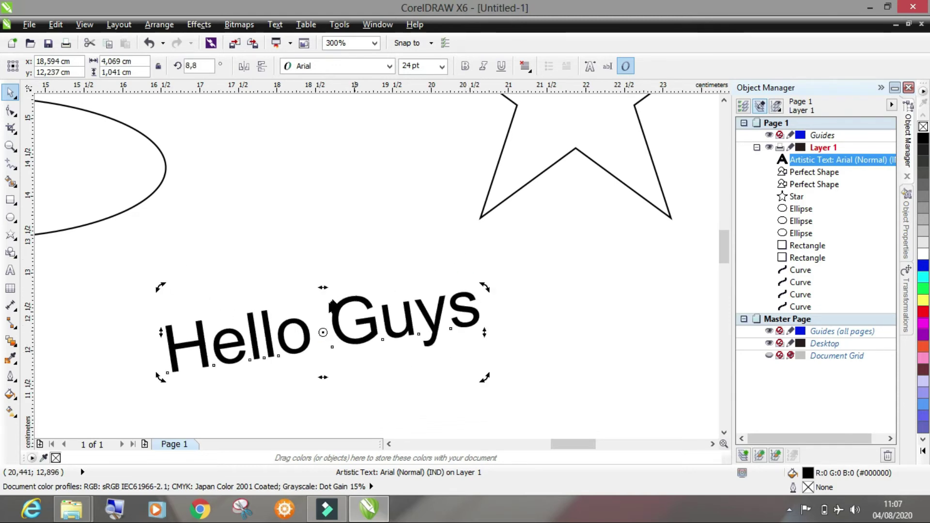
pyautogui.moveTo(322, 288); pyautogui.dragTo(341, 289)
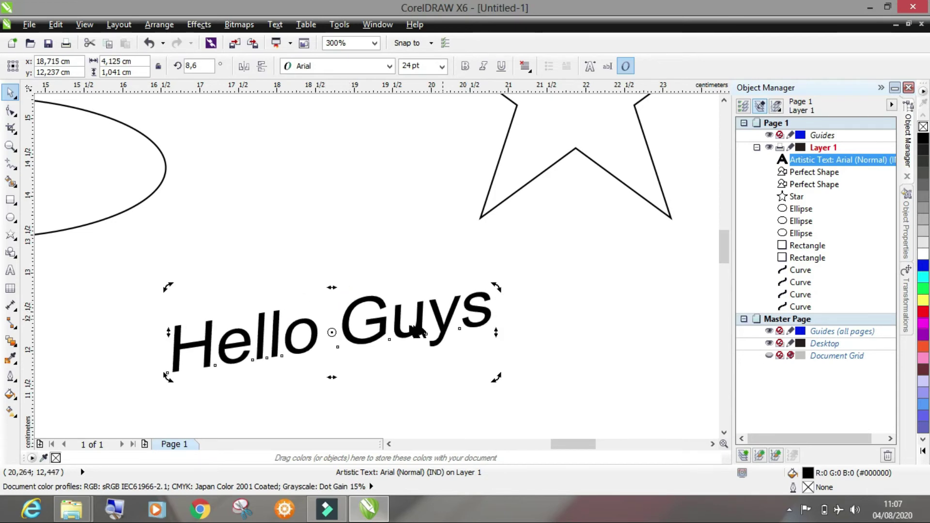
# Move the slanted "Hello Guys" text up slightly to about x 18.84, y 12.5 cm, leaving it selected for resizing
pyautogui.click(377, 323)
pyautogui.moveTo(332, 325); pyautogui.dragTo(342, 307)
pyautogui.click(348, 315)
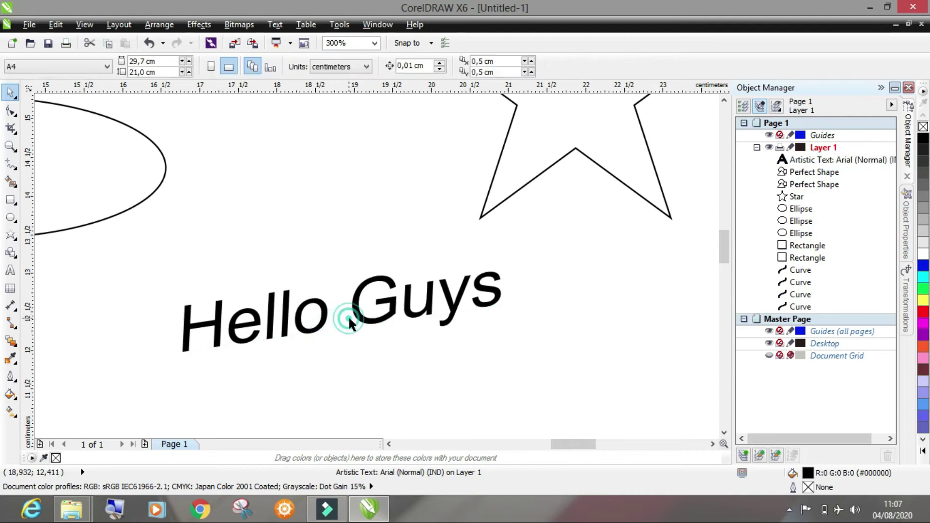
pyautogui.click(377, 323)
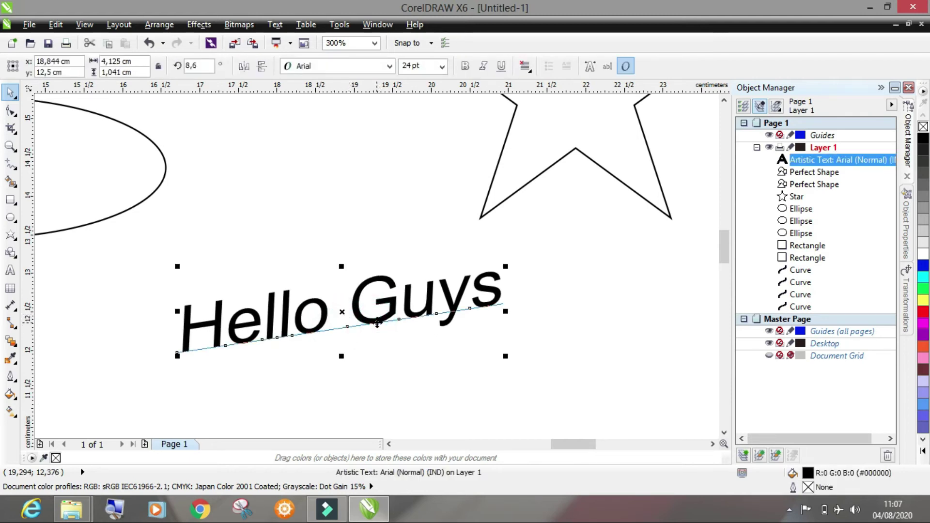
pyautogui.click(377, 322)
pyautogui.click(376, 321)
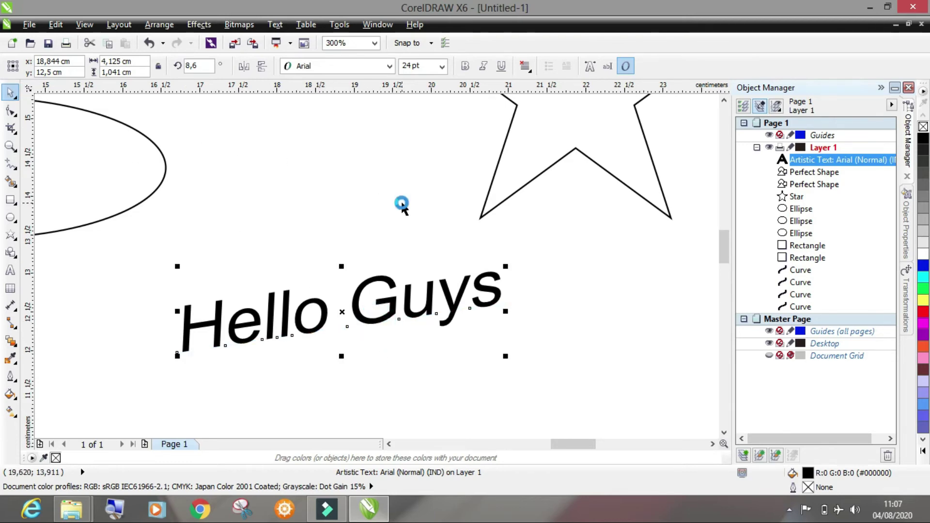
# Move the "Hello Guys" text beside the circle, to about x 16.86, y 11.39 cm, and deselect it
pyautogui.scroll(-2, 402, 206)
pyautogui.moveTo(724, 257); pyautogui.dragTo(732, 226)
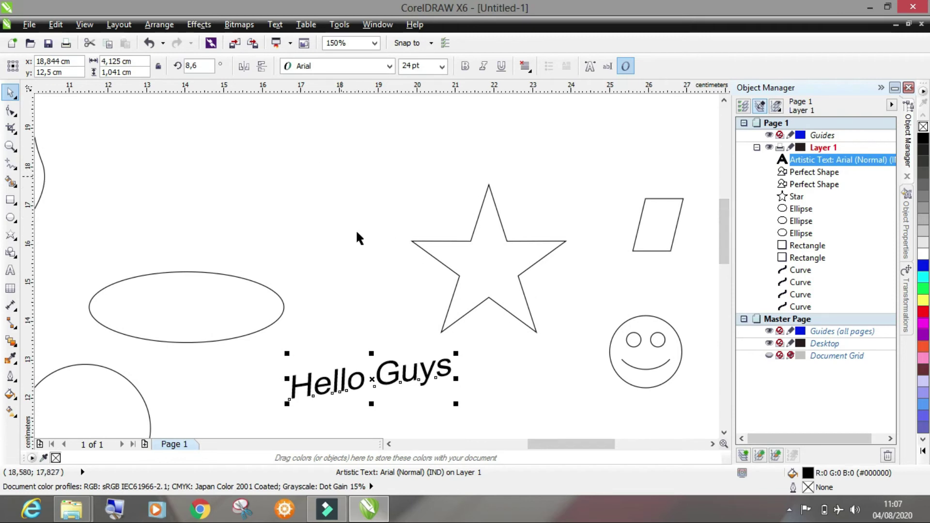
pyautogui.click(315, 197)
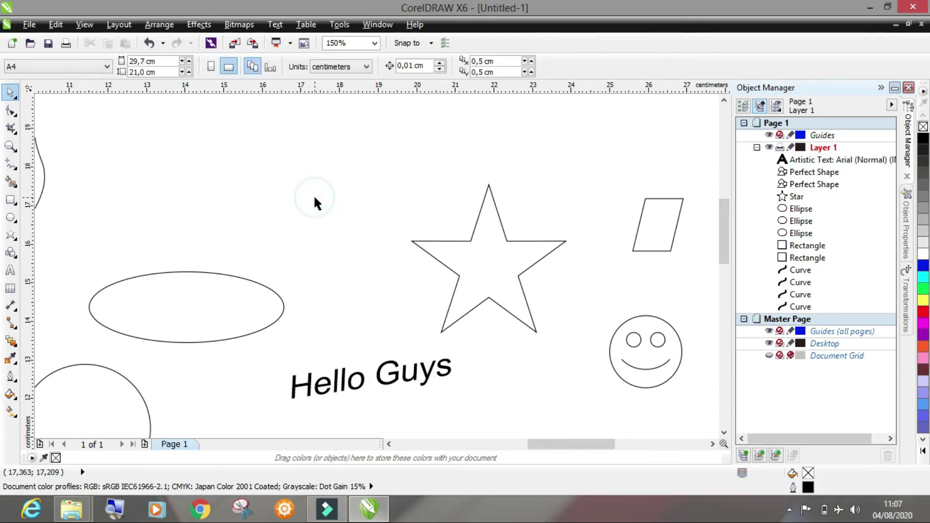
pyautogui.scroll(-1, 314, 197)
pyautogui.moveTo(604, 442); pyautogui.dragTo(577, 443)
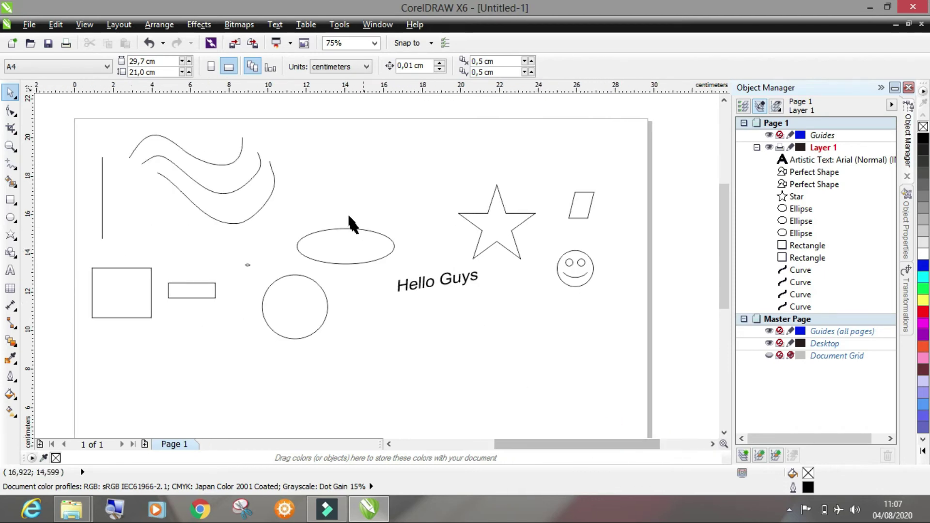
pyautogui.click(419, 290)
pyautogui.moveTo(421, 293); pyautogui.dragTo(382, 315)
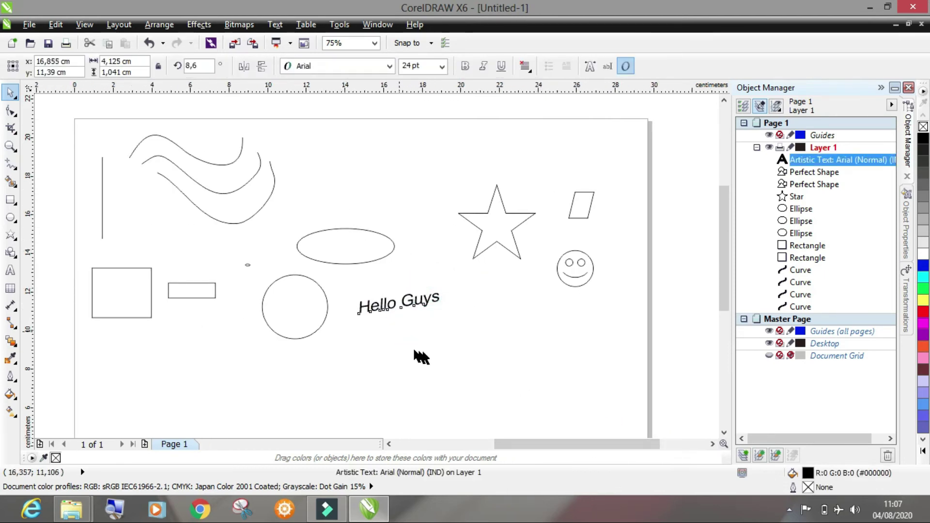
pyautogui.click(560, 332)
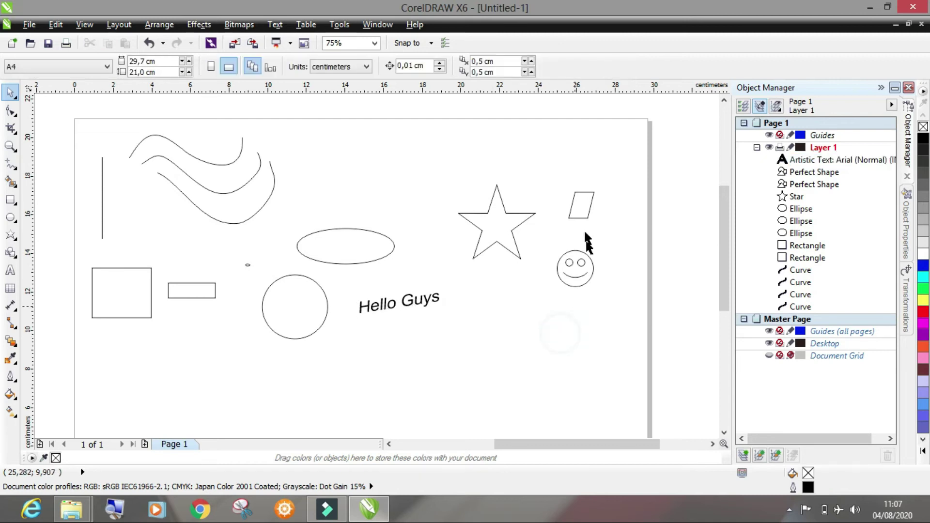
# Select the parallelogram and smiley face together and move them slightly up and to the right
pyautogui.moveTo(546, 148); pyautogui.dragTo(632, 376)
pyautogui.moveTo(578, 239); pyautogui.dragTo(591, 228)
pyautogui.click(511, 290)
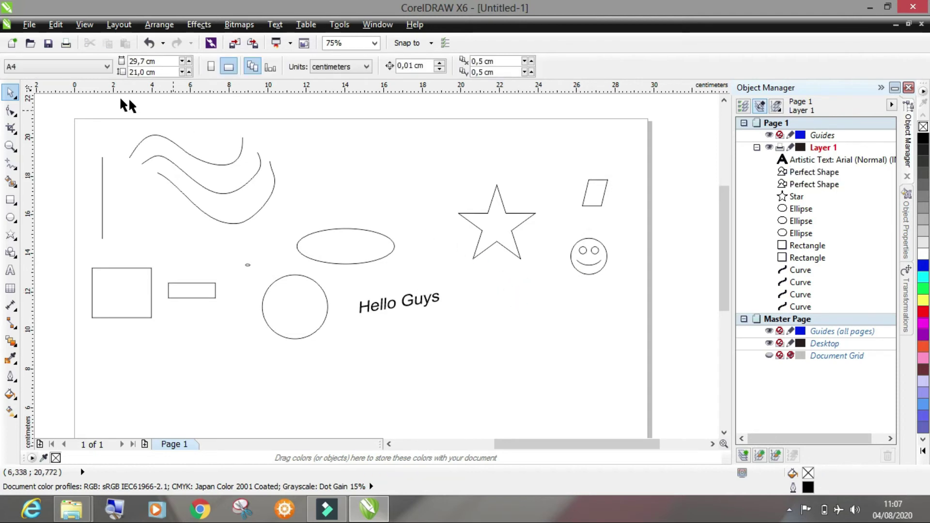
# Select every object on the page and clear the selection again
pyautogui.moveTo(64, 109)
pyautogui.mouseDown()
pyautogui.moveTo(406, 225)
pyautogui.moveTo(592, 353)
pyautogui.moveTo(653, 409)
pyautogui.mouseUp()
pyautogui.click(493, 327)
pyautogui.hotkey('ctrl', 'a')
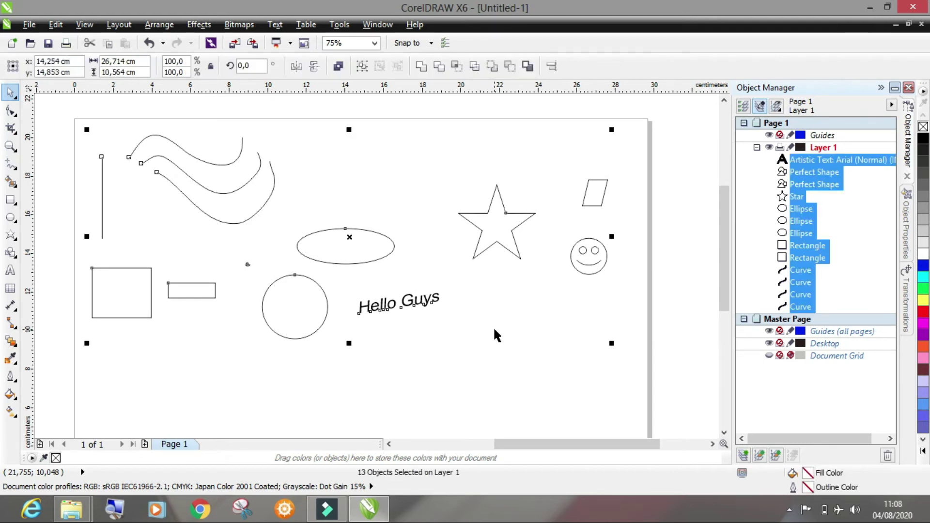
pyautogui.click(460, 369)
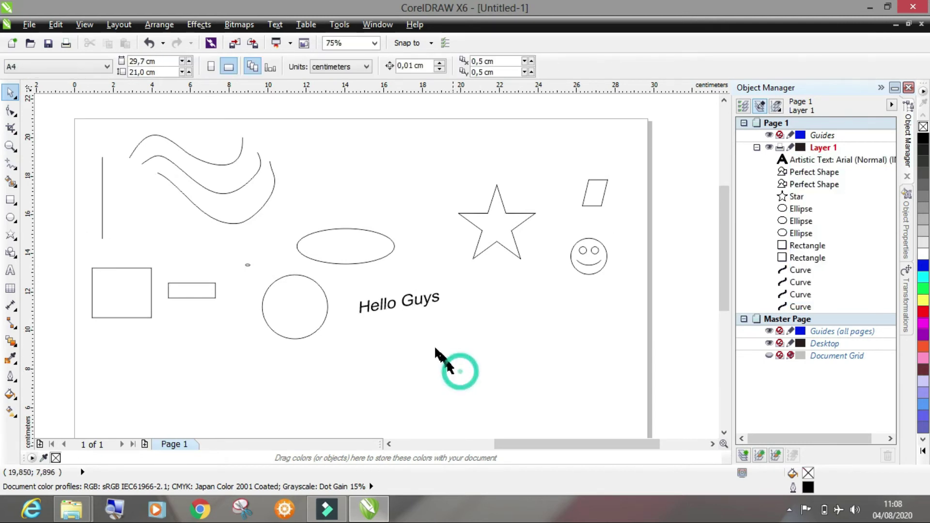
# Select the text, the star, the parallelogram and the smiley face one after another on the page
pyautogui.click(416, 302)
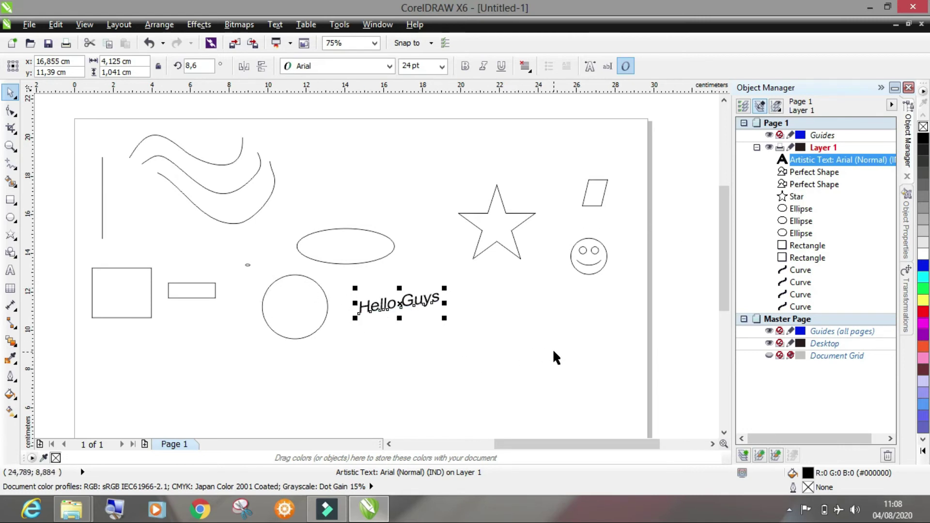
pyautogui.click(498, 225)
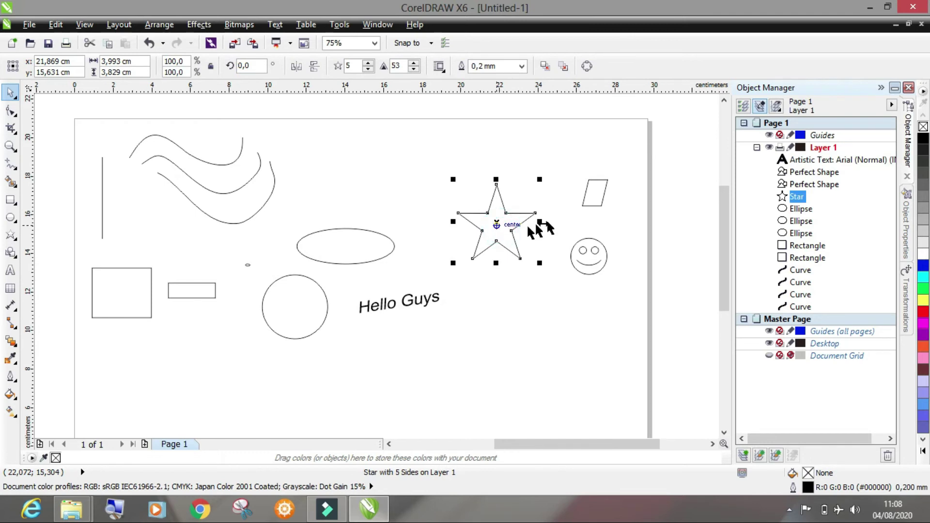
pyautogui.click(590, 200)
pyautogui.click(597, 259)
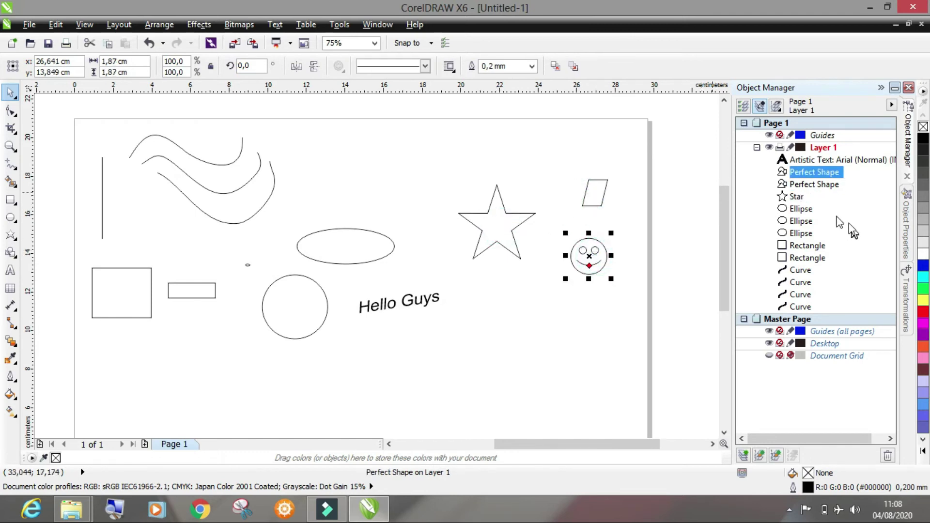
# Locate ellipses and rectangles through the layer's object list, and move the larger rectangle down to about x 4.3, y 8.9 cm
pyautogui.click(800, 224)
pyautogui.click(801, 234)
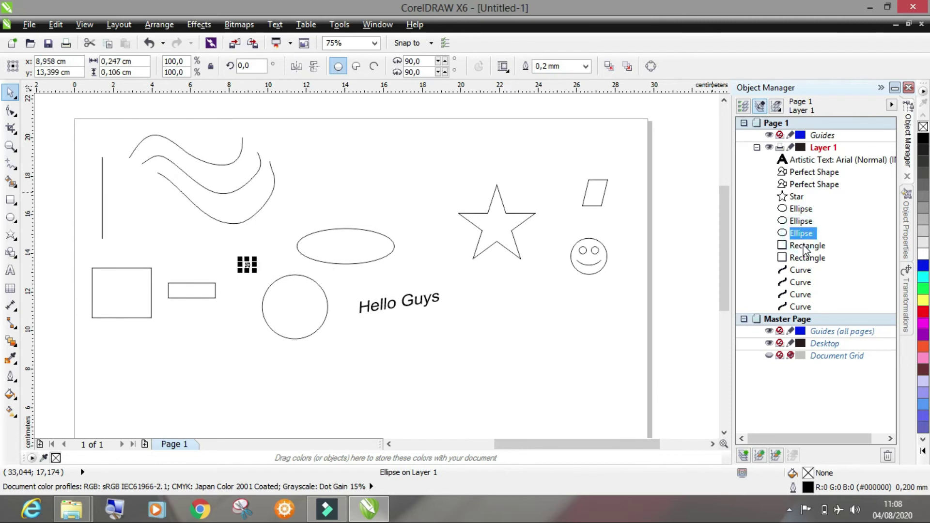
pyautogui.click(804, 245)
pyautogui.click(796, 258)
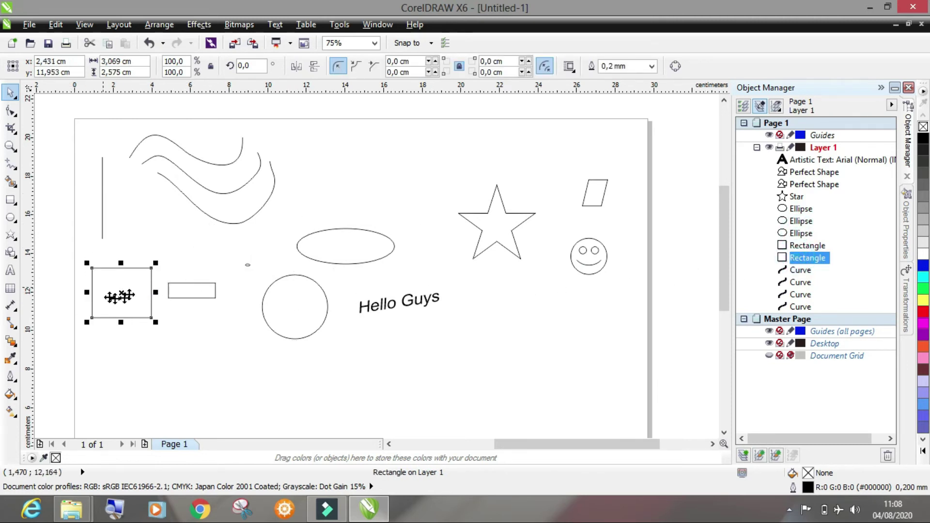
pyautogui.moveTo(122, 296); pyautogui.dragTo(158, 354)
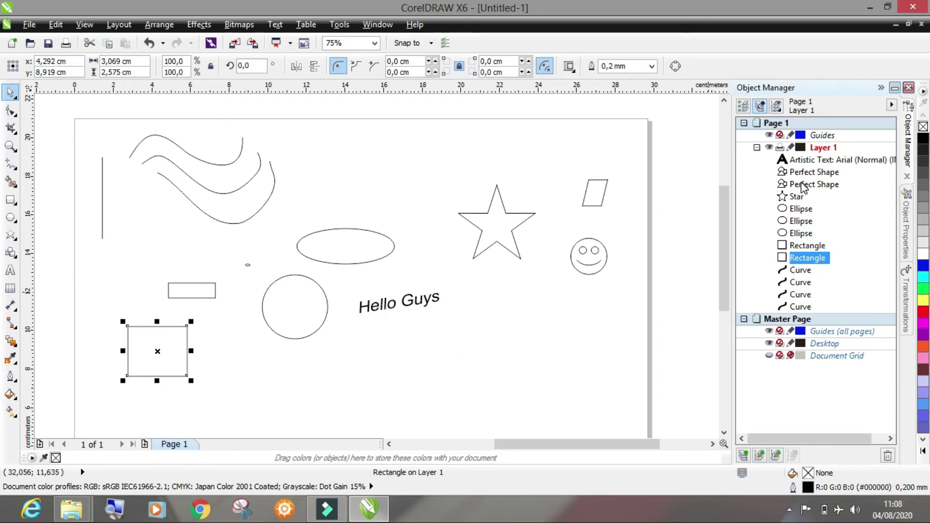
# Move the star up and to the left, to about x 19.9, y 16.8 cm
pyautogui.click(521, 147)
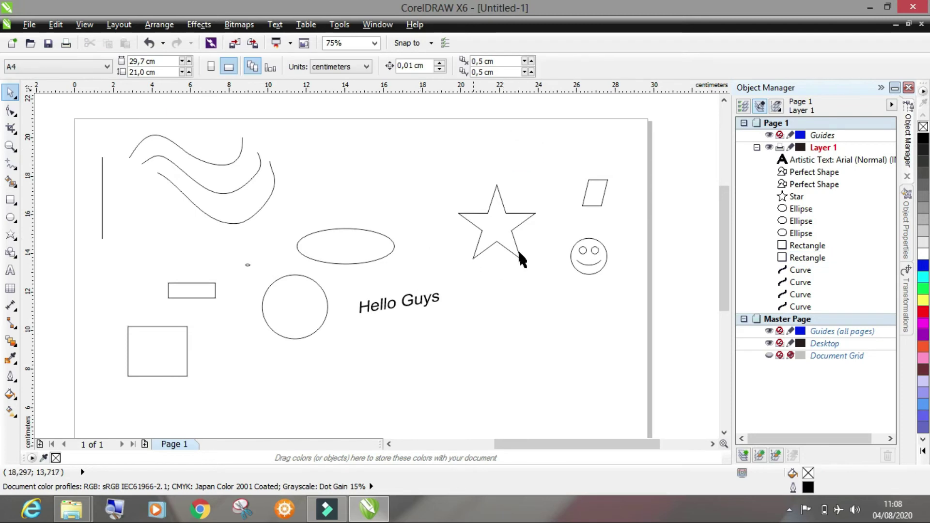
pyautogui.click(499, 226)
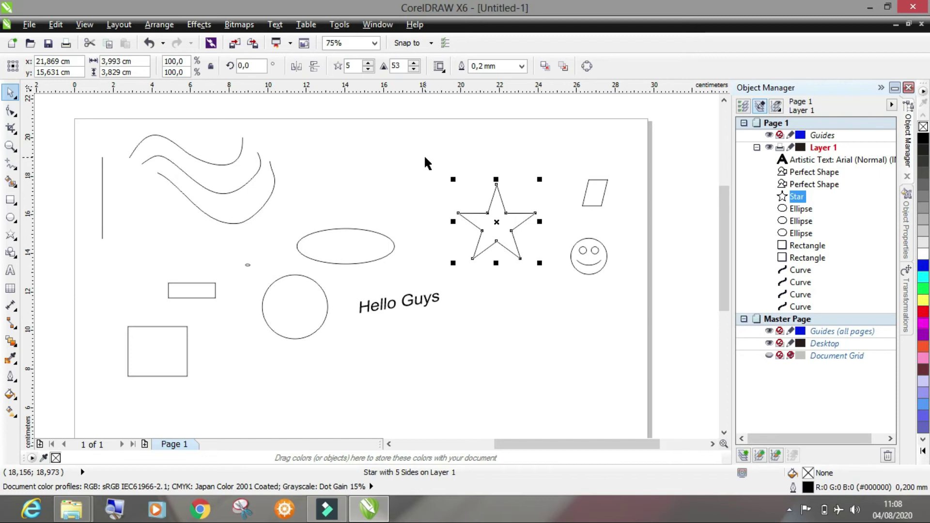
pyautogui.click(413, 164)
pyautogui.click(484, 214)
pyautogui.click(490, 221)
pyautogui.moveTo(490, 221); pyautogui.dragTo(454, 200)
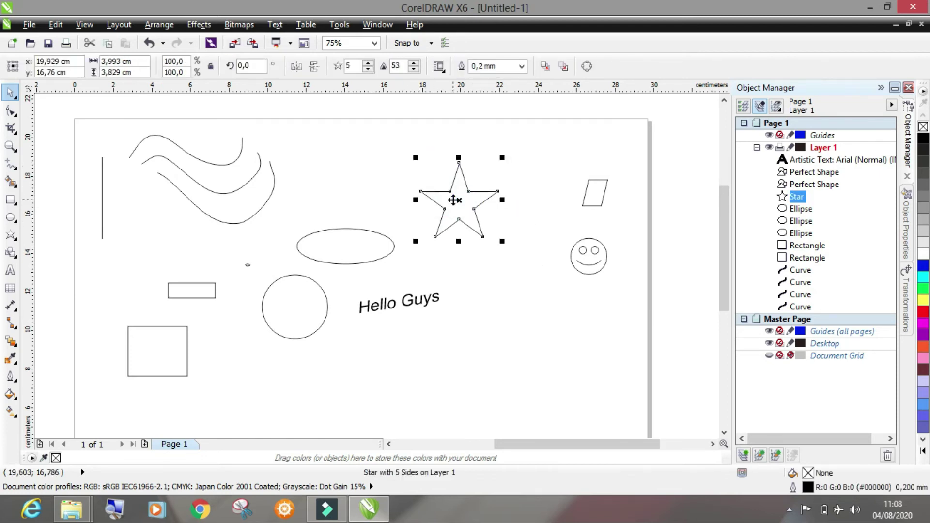
# Delete the star, undo the deletion and clear the selection
pyautogui.press('Delete')
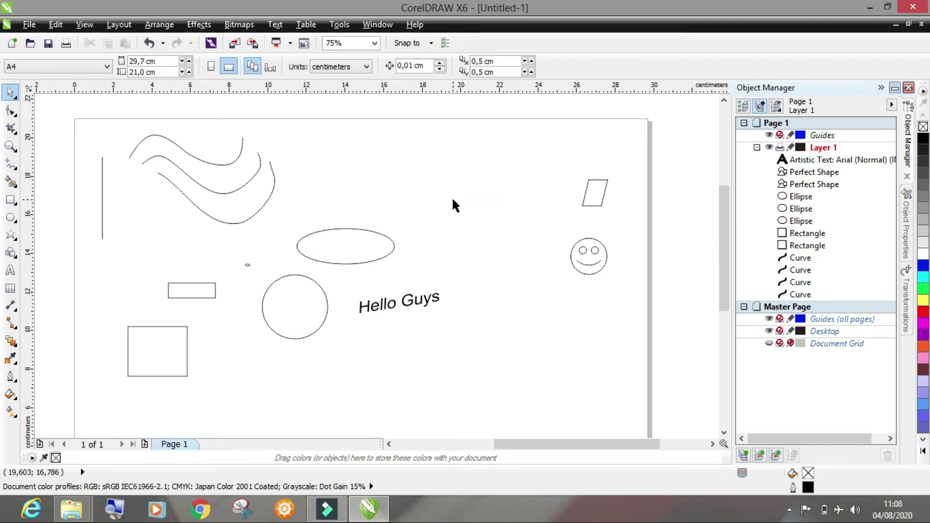
pyautogui.hotkey('ctrl', 'z')
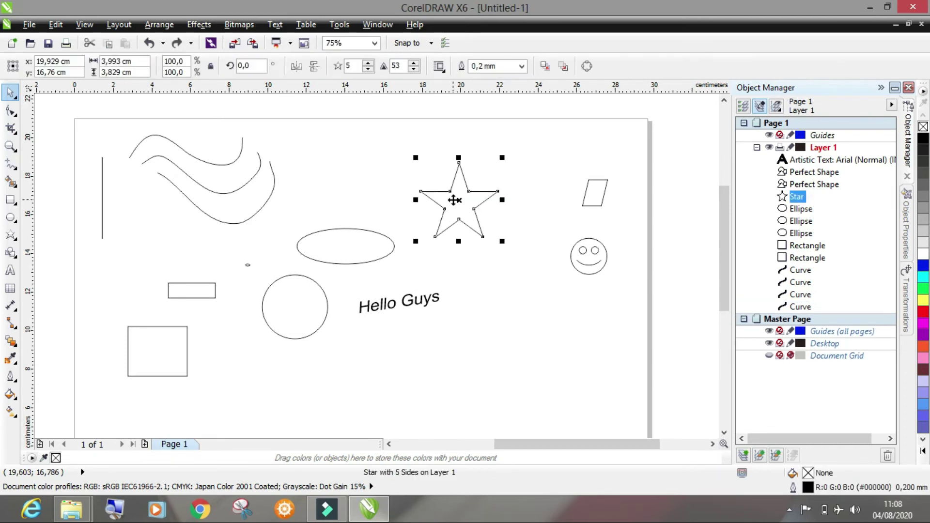
pyautogui.click(364, 151)
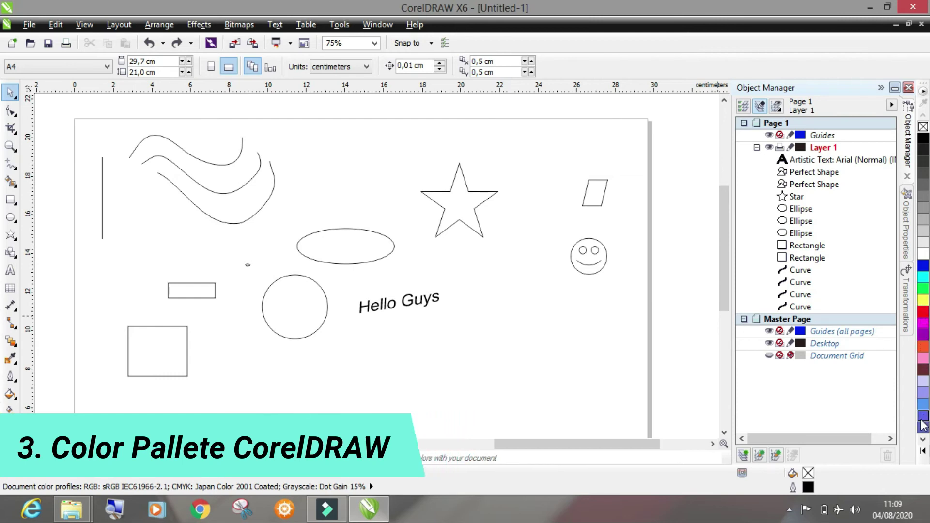
# Fill the star with yellow, give it a red outline and deselect it
pyautogui.click(923, 452)
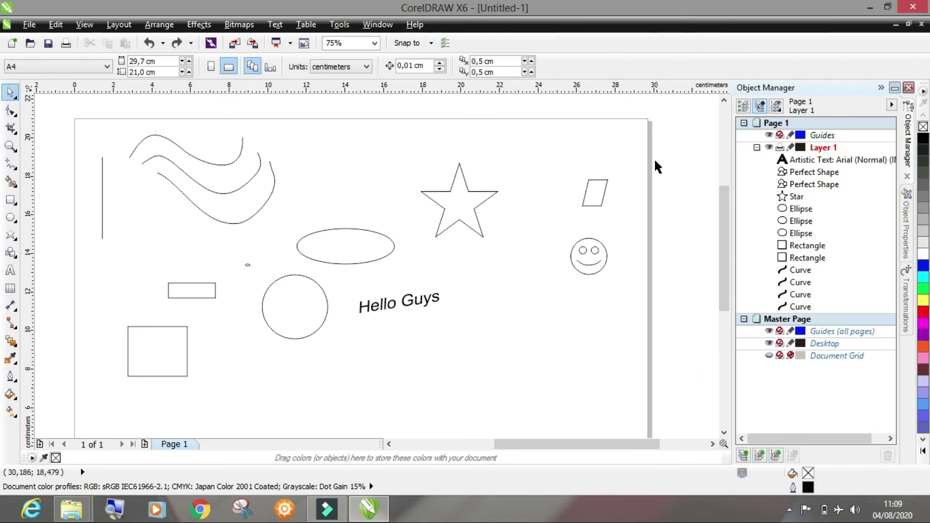
pyautogui.click(453, 205)
pyautogui.scroll(2, 472, 202)
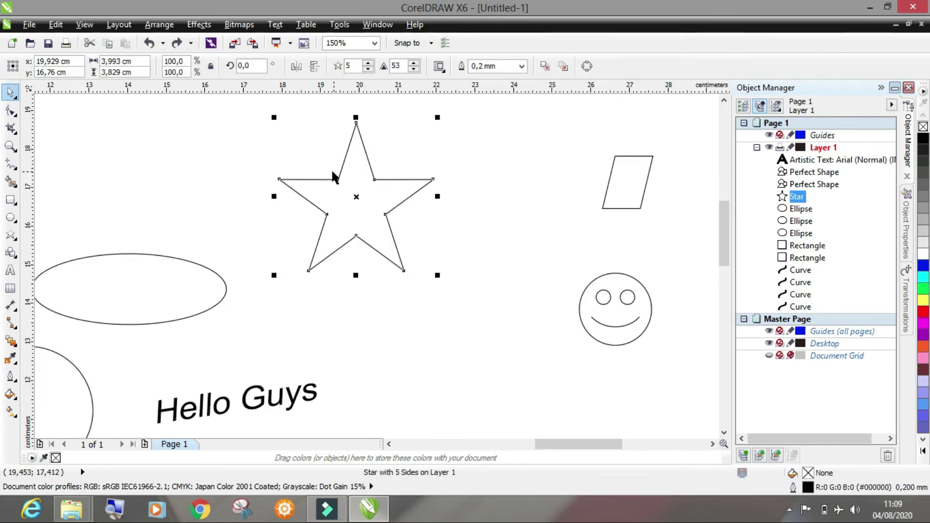
pyautogui.scroll(2, 333, 172)
pyautogui.moveTo(724, 226); pyautogui.dragTo(723, 223)
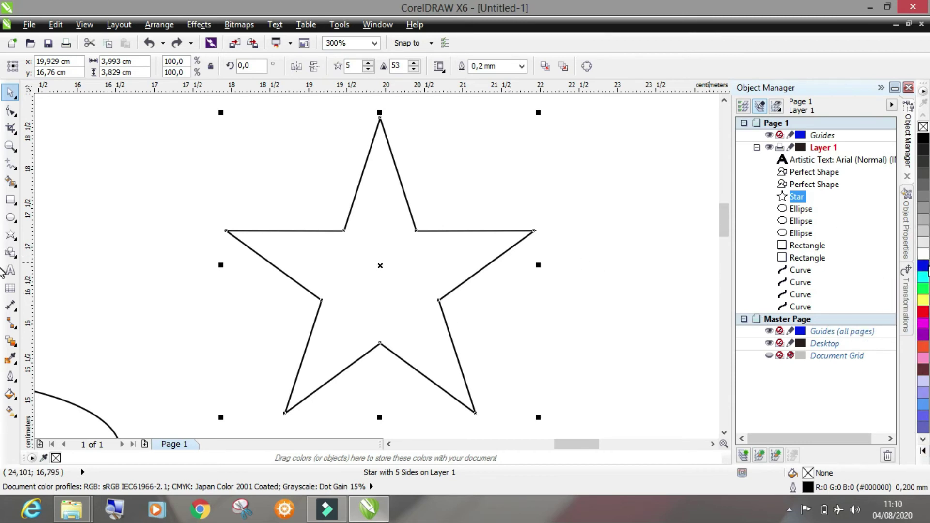
pyautogui.click(923, 301)
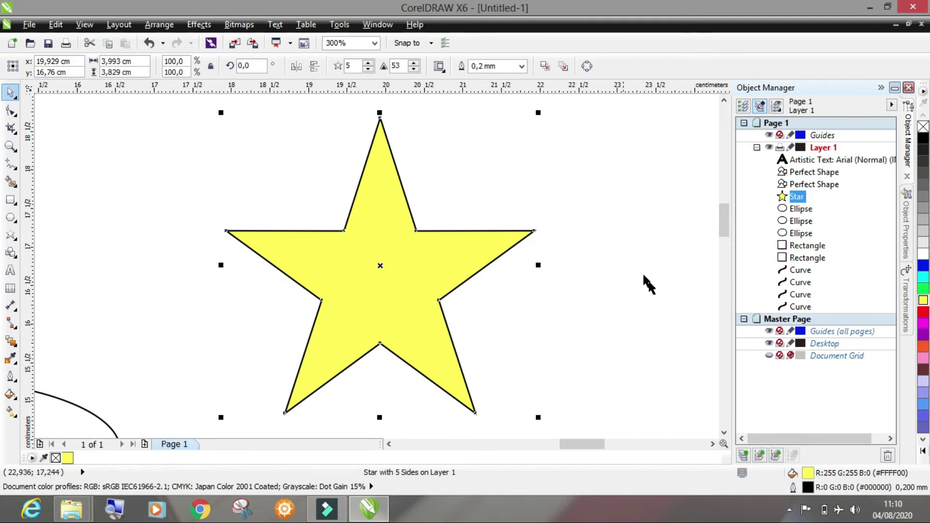
pyautogui.rightClick(923, 315)
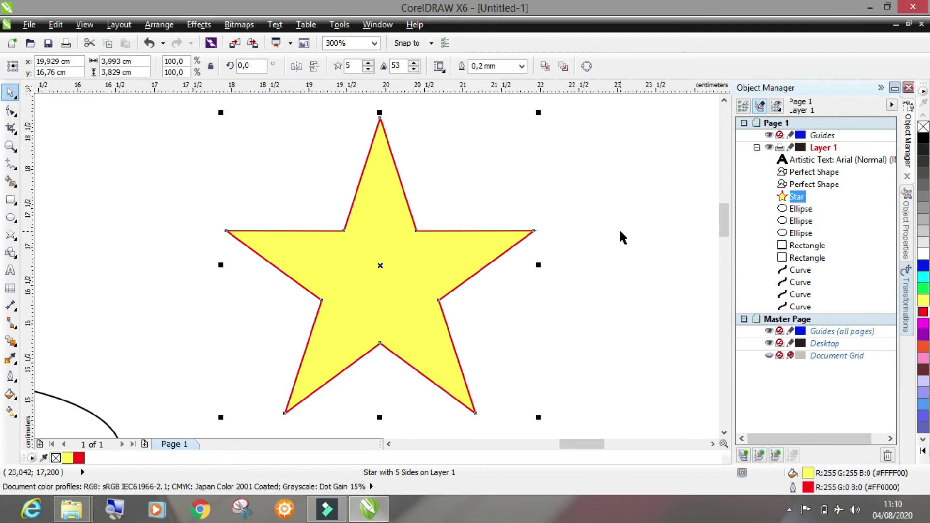
pyautogui.moveTo(586, 444)
pyautogui.mouseDown()
pyautogui.moveTo(531, 446)
pyautogui.moveTo(589, 453)
pyautogui.mouseUp()
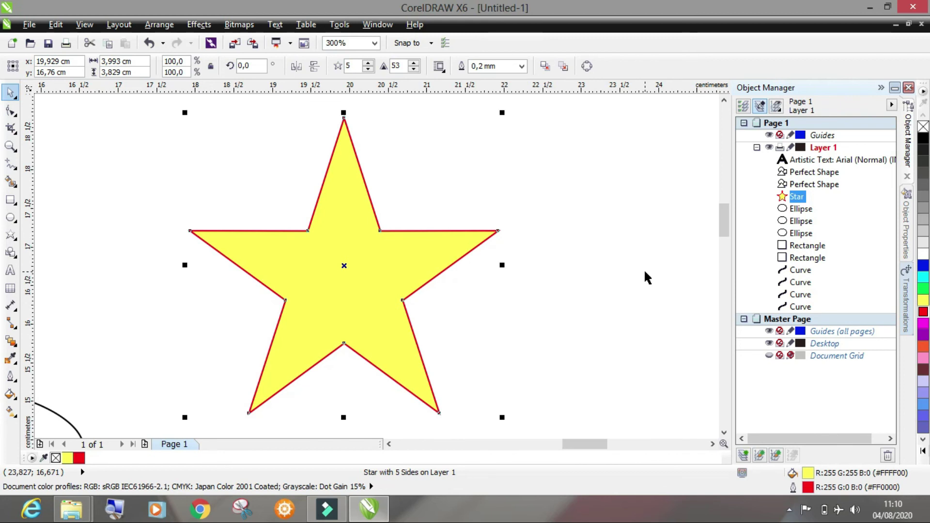
pyautogui.click(604, 183)
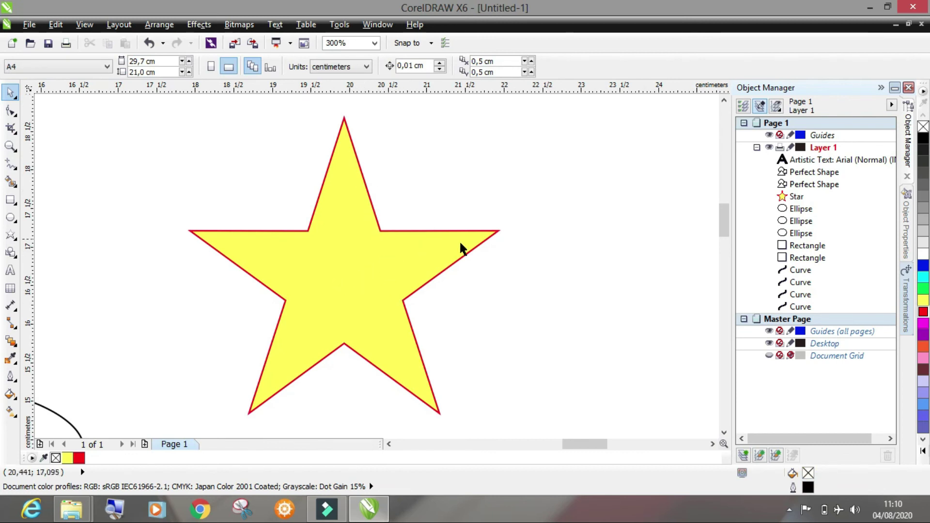
# Reshape the middle wavy curve with the Shape tool, moving its lower-right node down and adjusting the handles around its right bend
pyautogui.moveTo(587, 445); pyautogui.dragTo(514, 430)
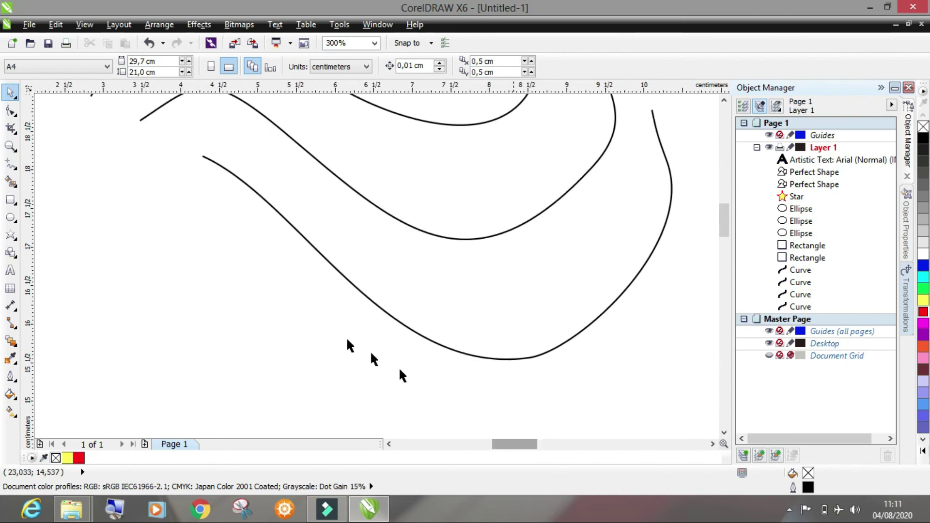
pyautogui.click(12, 112)
pyautogui.click(12, 112)
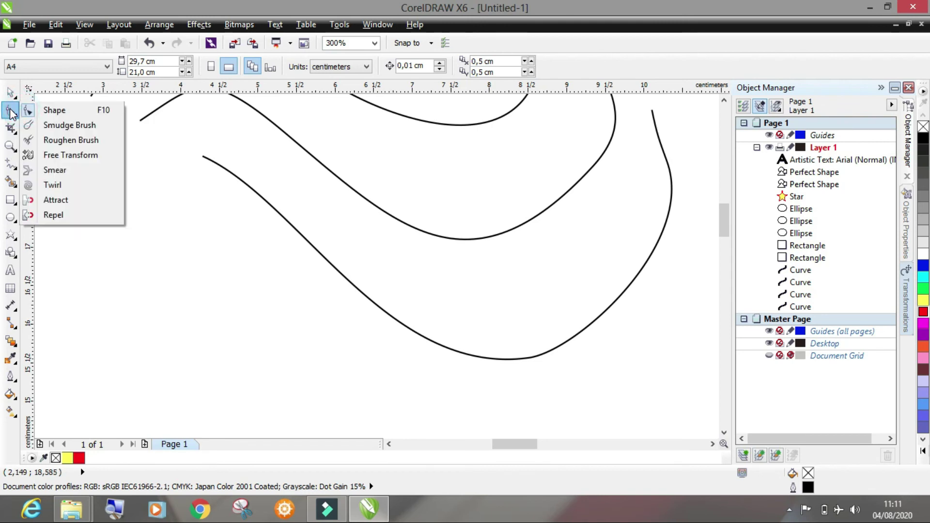
pyautogui.click(57, 110)
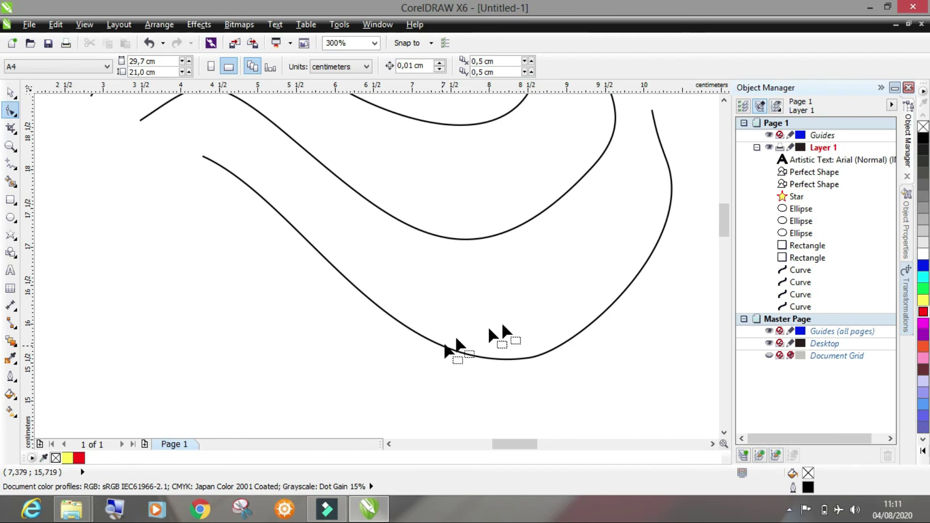
pyautogui.moveTo(722, 222); pyautogui.dragTo(723, 214)
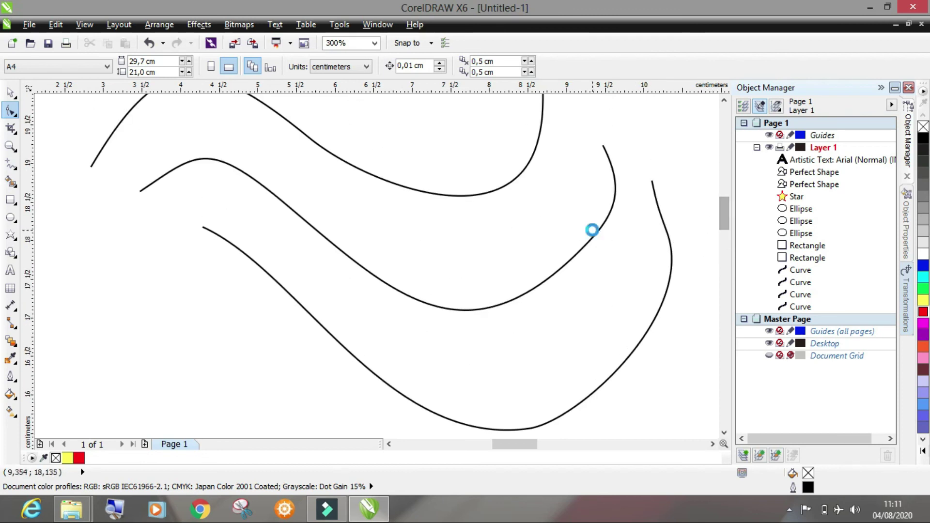
pyautogui.scroll(-1, 591, 227)
pyautogui.scroll(1, 464, 228)
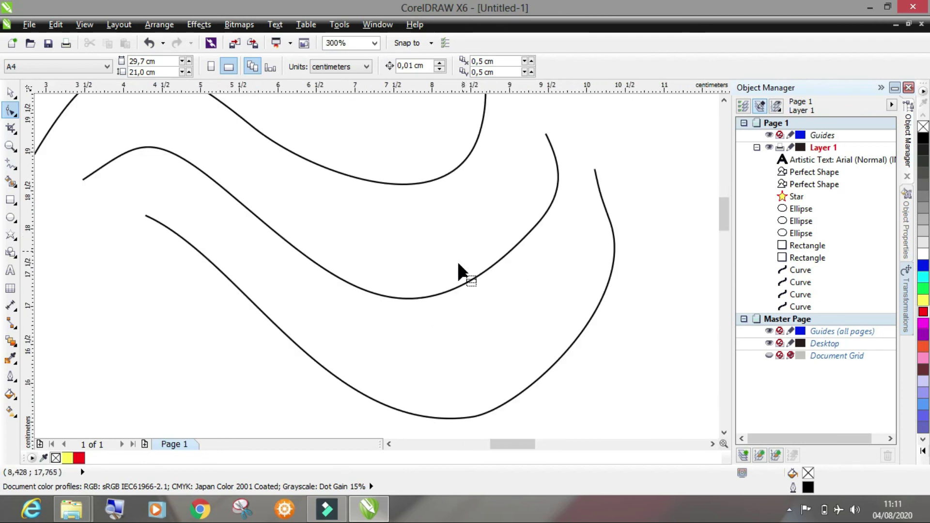
pyautogui.click(525, 235)
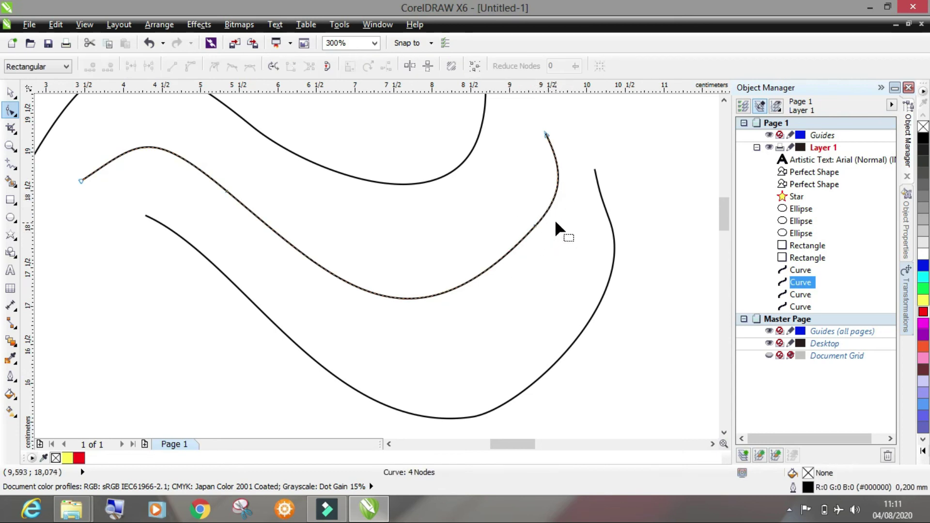
pyautogui.click(535, 225)
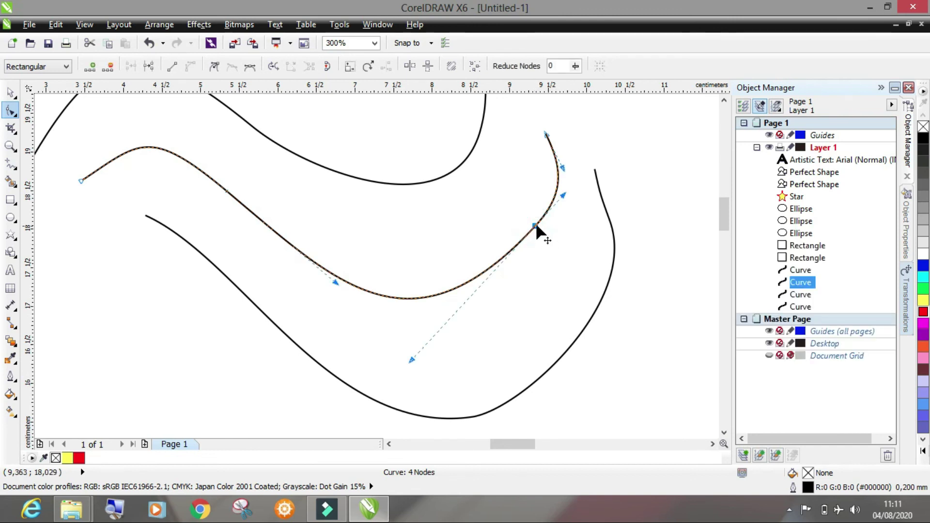
pyautogui.moveTo(534, 226); pyautogui.dragTo(527, 274)
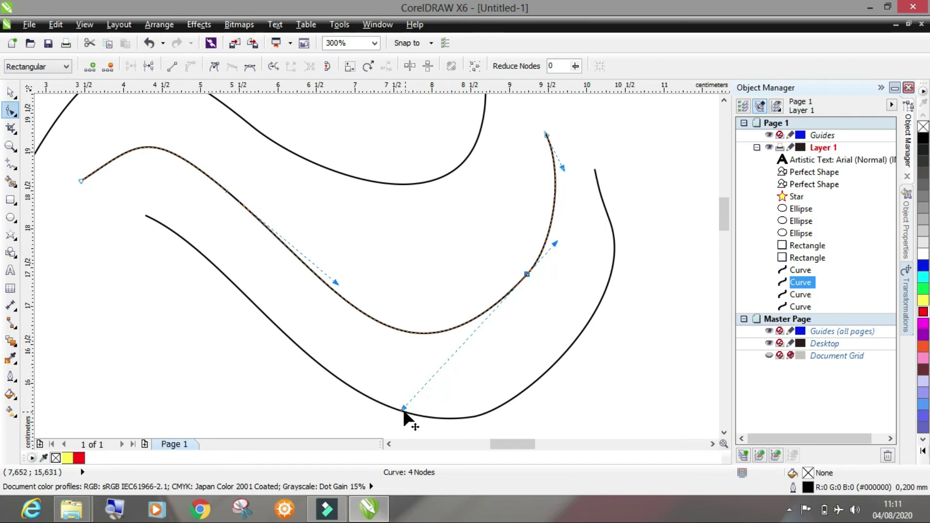
pyautogui.moveTo(402, 405); pyautogui.dragTo(409, 354)
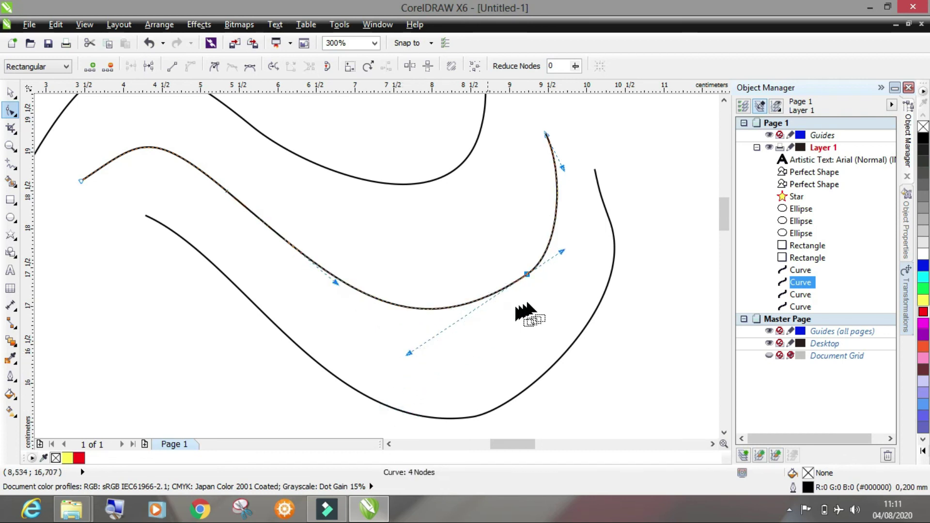
pyautogui.moveTo(562, 167); pyautogui.dragTo(571, 173)
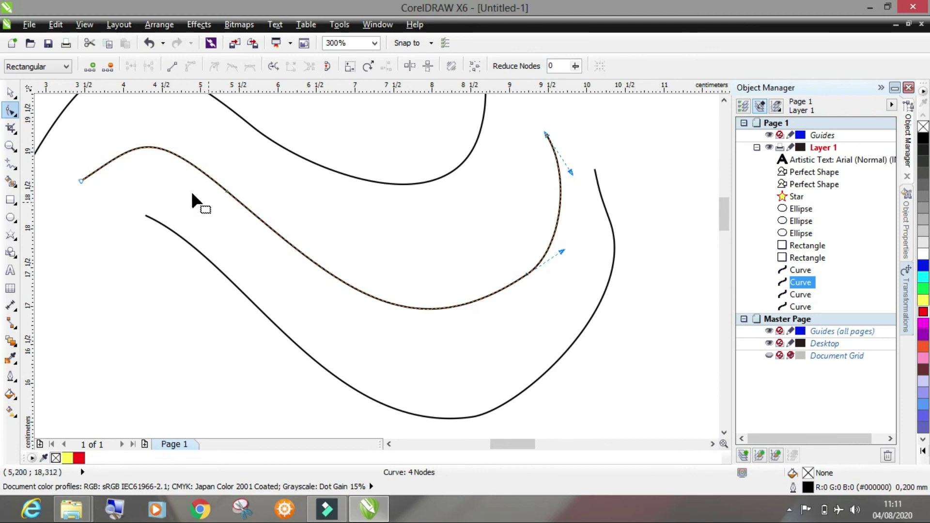
# Smooth the upper right end of the lowest wavy curve by adjusting its handles and shifting the node below the endpoint slightly down-left
pyautogui.click(613, 250)
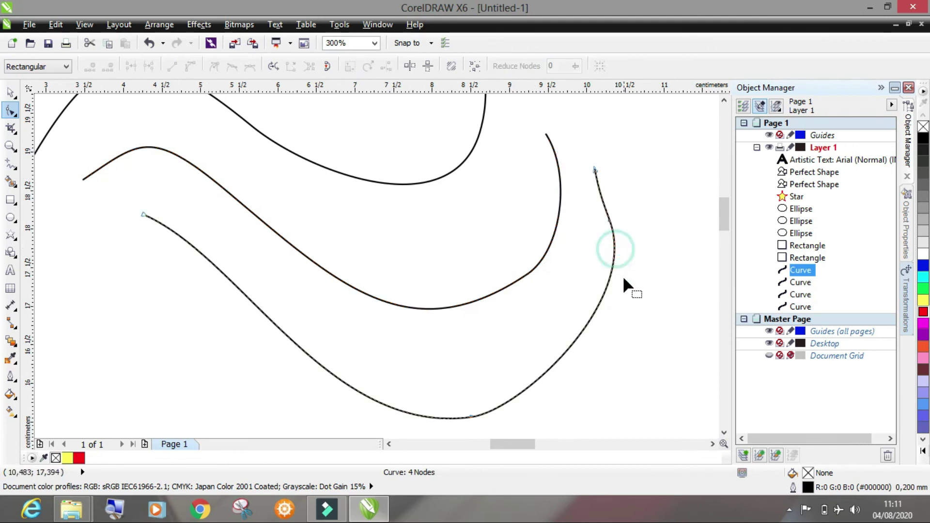
pyautogui.click(594, 166)
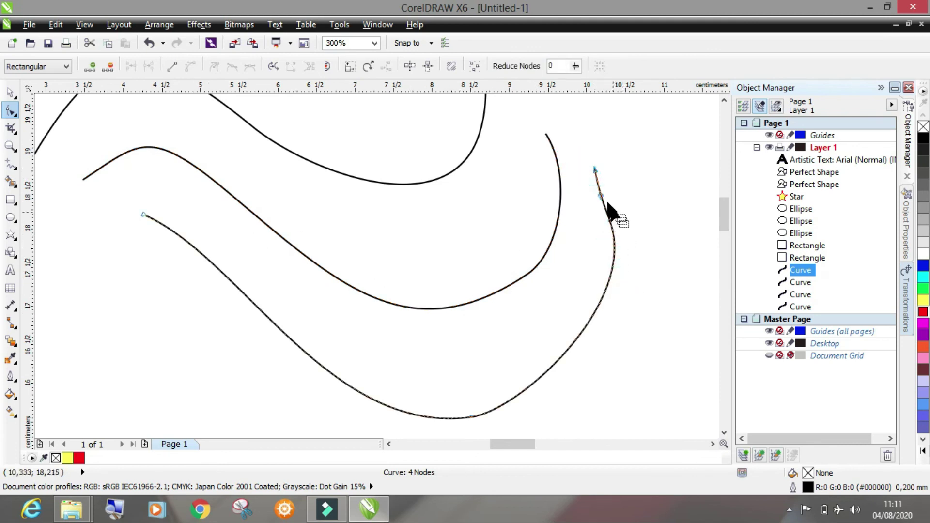
pyautogui.click(599, 193)
pyautogui.moveTo(640, 301); pyautogui.dragTo(614, 341)
pyautogui.moveTo(600, 192); pyautogui.dragTo(626, 211)
pyautogui.scroll(2, 593, 207)
pyautogui.scroll(-4, 625, 286)
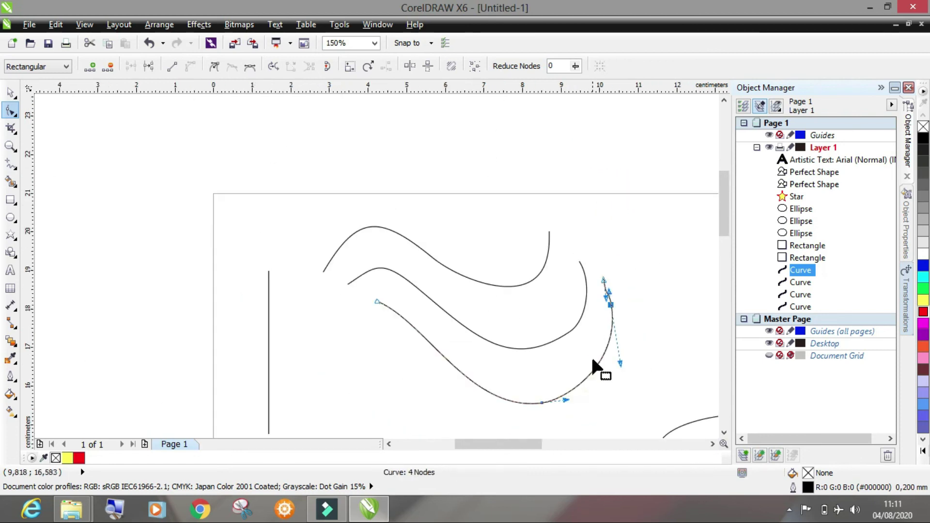
pyautogui.scroll(4, 632, 307)
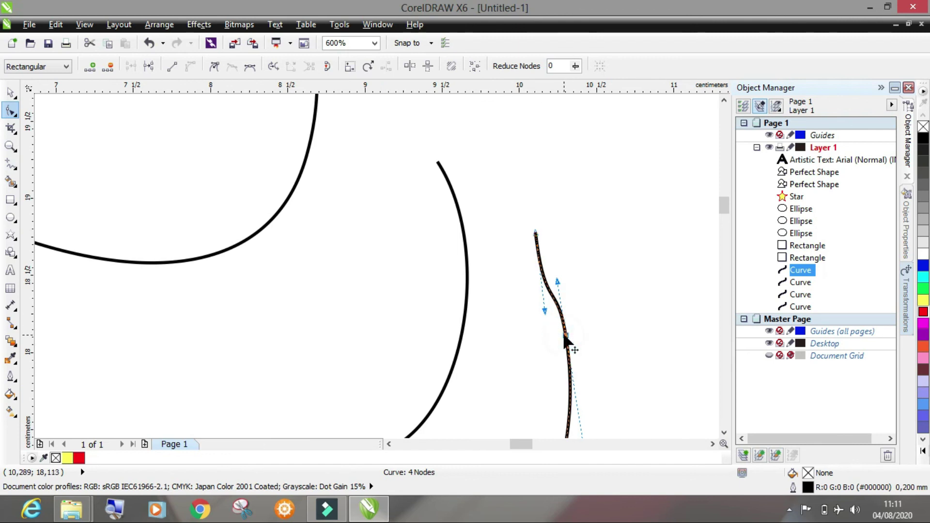
pyautogui.moveTo(565, 337); pyautogui.dragTo(557, 359)
pyautogui.scroll(-2, 604, 339)
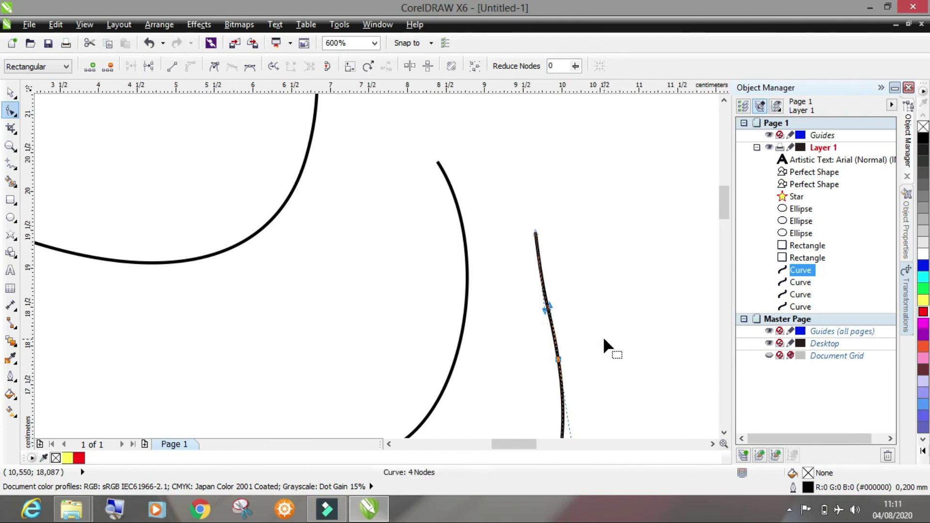
pyautogui.moveTo(721, 204); pyautogui.dragTo(627, 187)
pyautogui.scroll(-1, 493, 247)
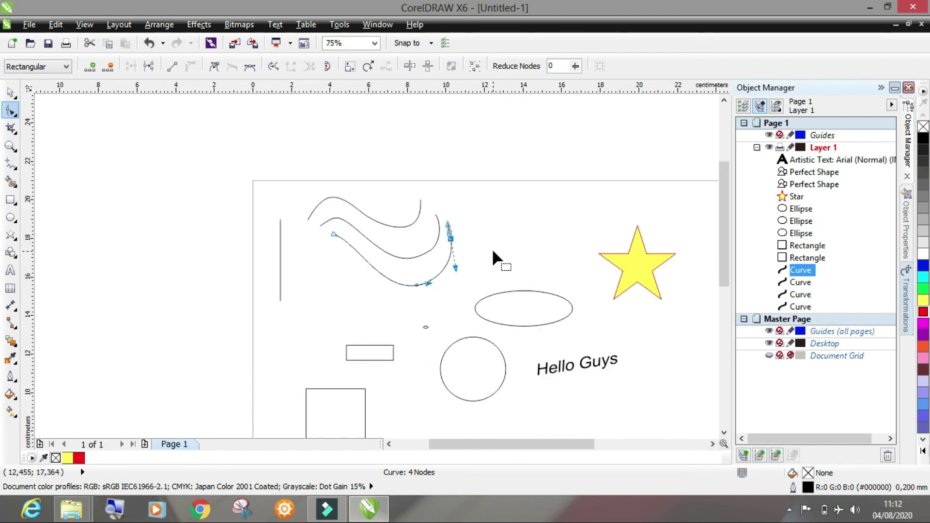
pyautogui.scroll(-1, 492, 248)
pyautogui.moveTo(475, 443); pyautogui.dragTo(505, 440)
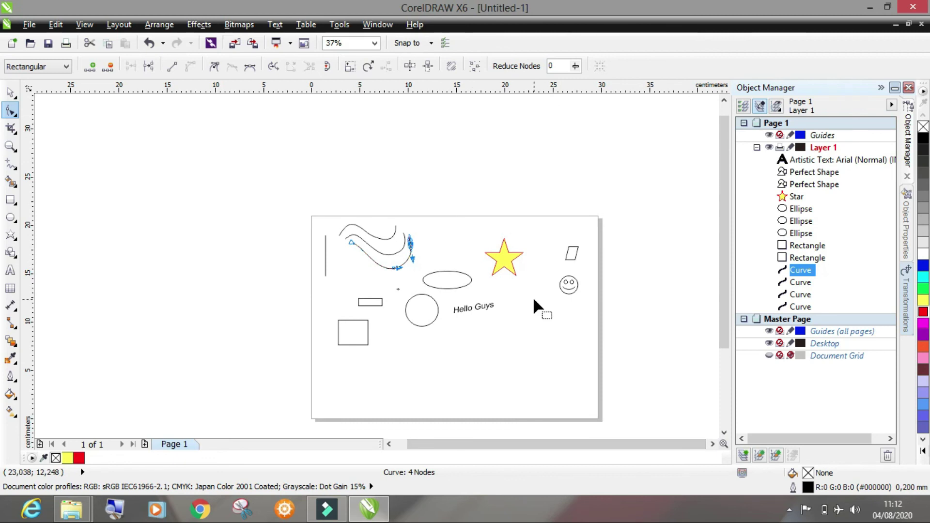
pyautogui.scroll(1, 533, 296)
pyautogui.moveTo(526, 442)
pyautogui.mouseDown()
pyautogui.moveTo(516, 442)
pyautogui.moveTo(533, 445)
pyautogui.mouseUp()
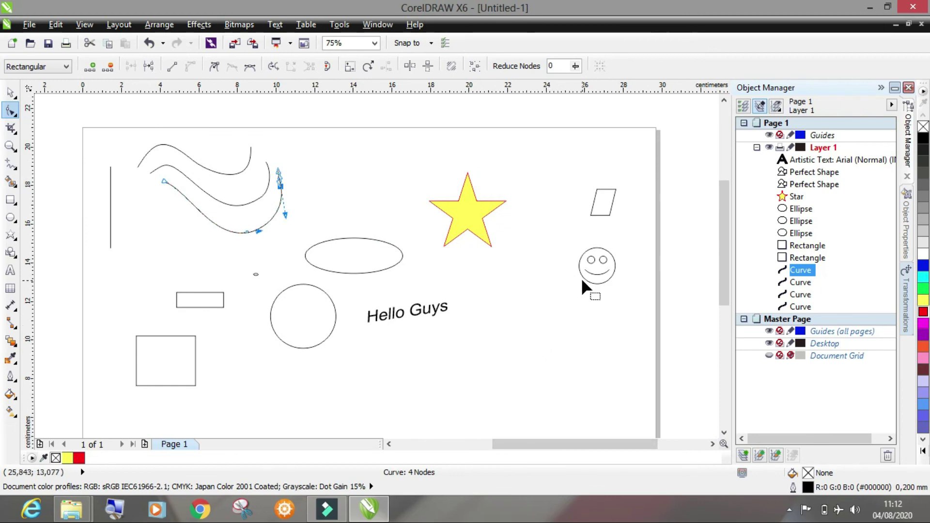